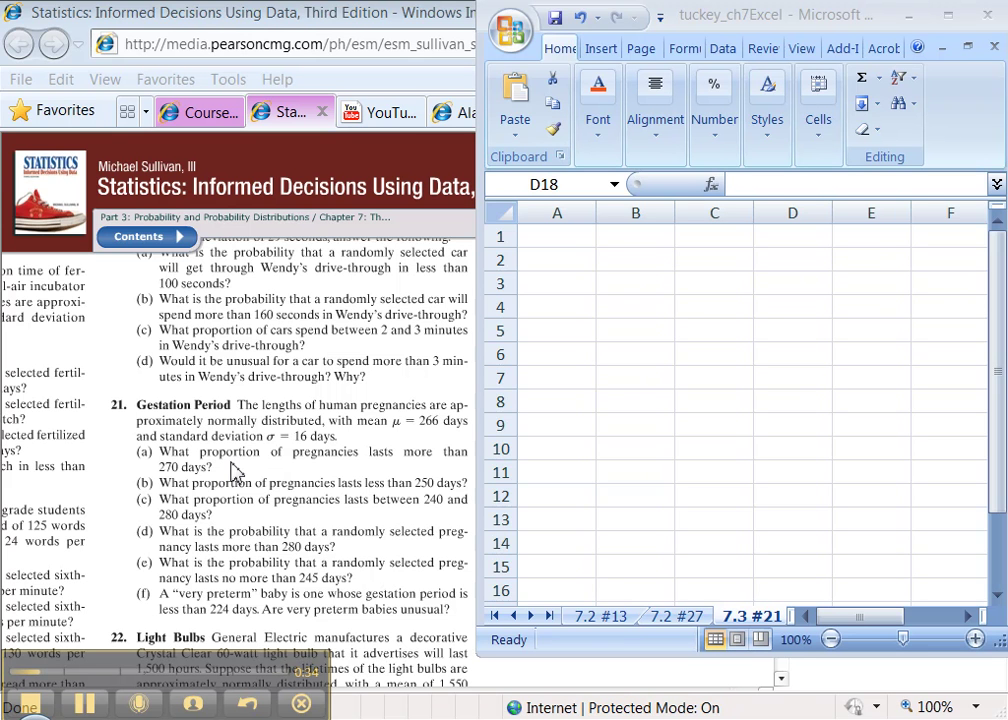
- Enter the labels "a)" in A2 and "Less than 270 Days" in A3, and fit column A to its contents
left_click(569, 268)
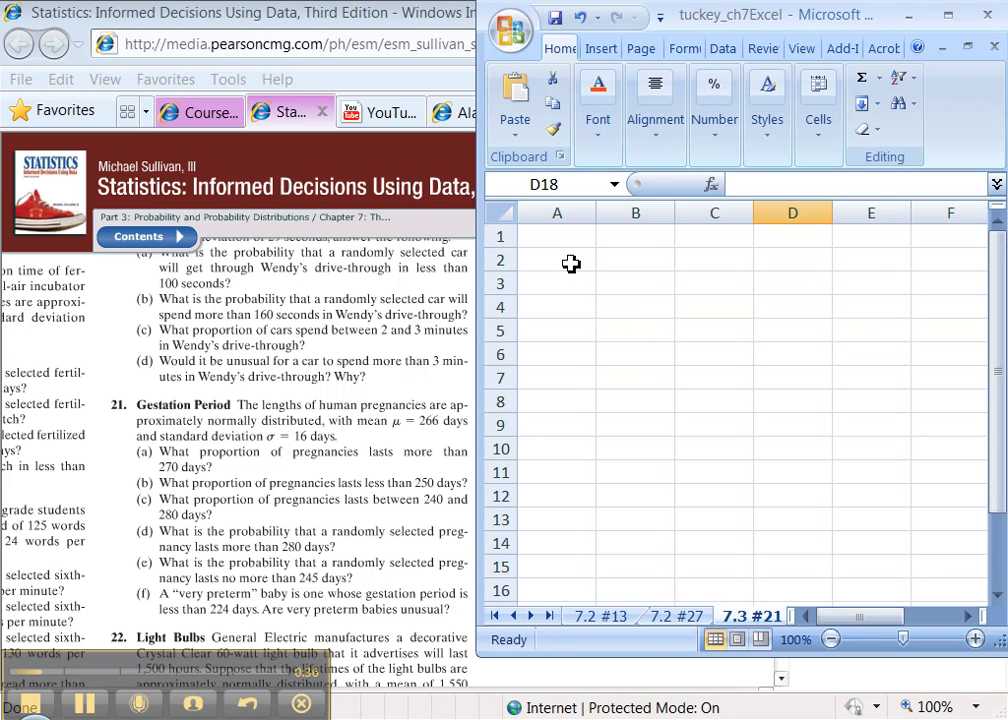
left_click(571, 263)
type("a)")
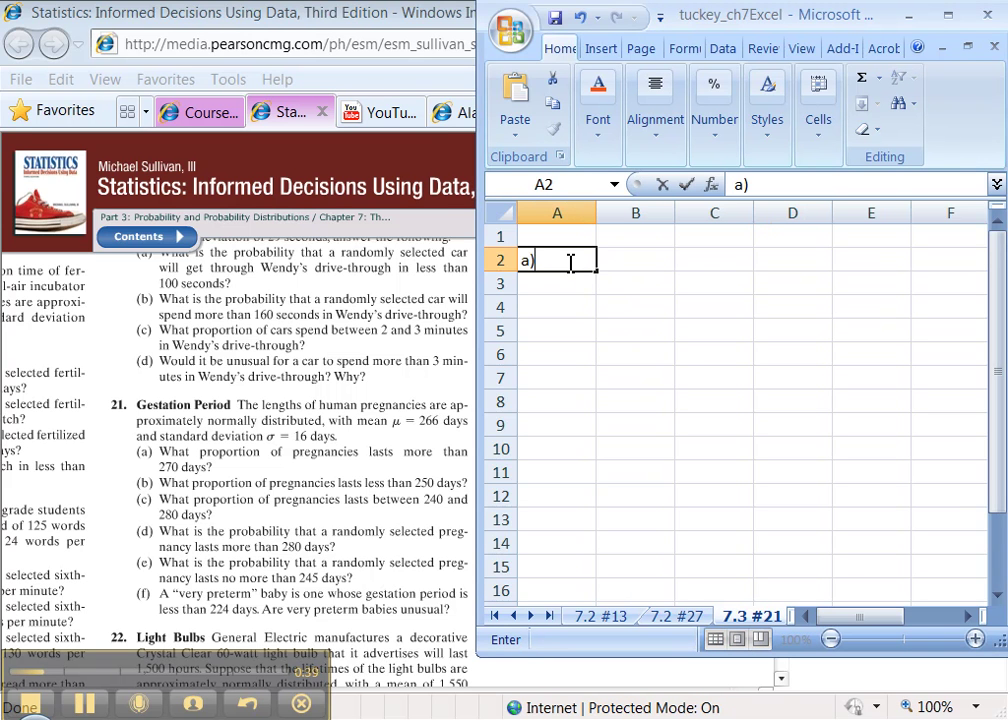
key("Return")
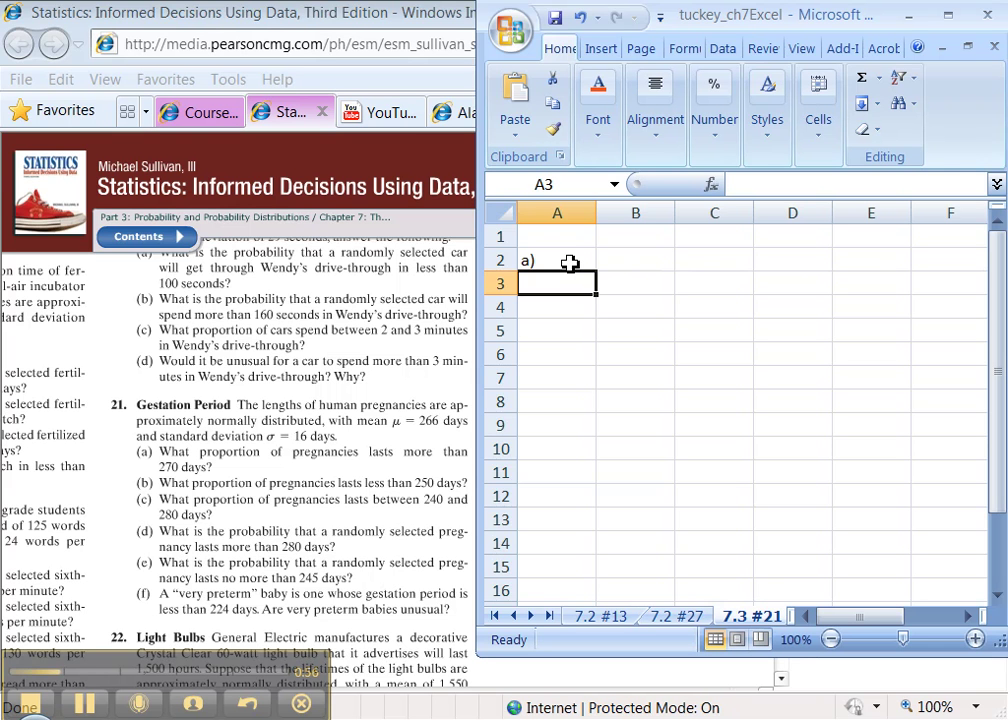
type("Less that")
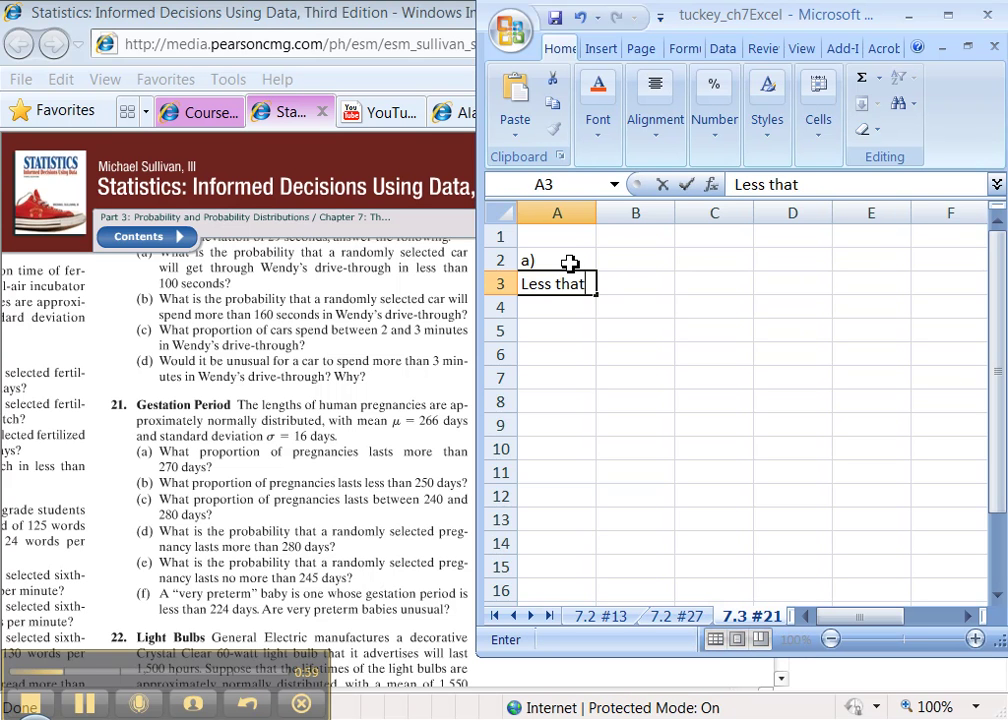
key("BackSpace")
type("n 2")
type("70 Days")
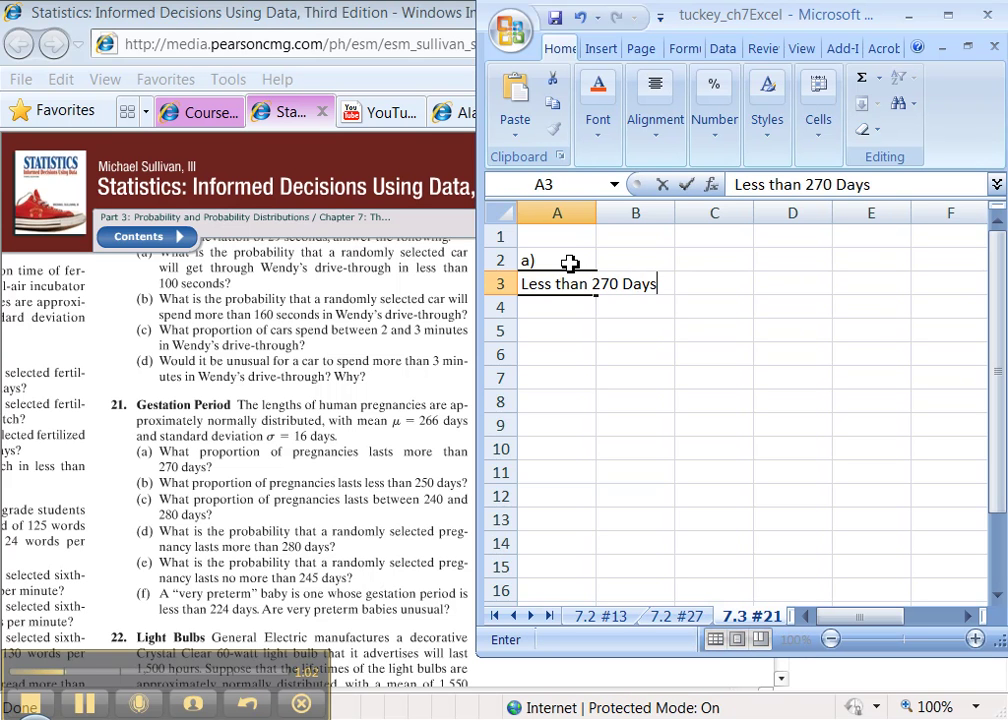
key("Return")
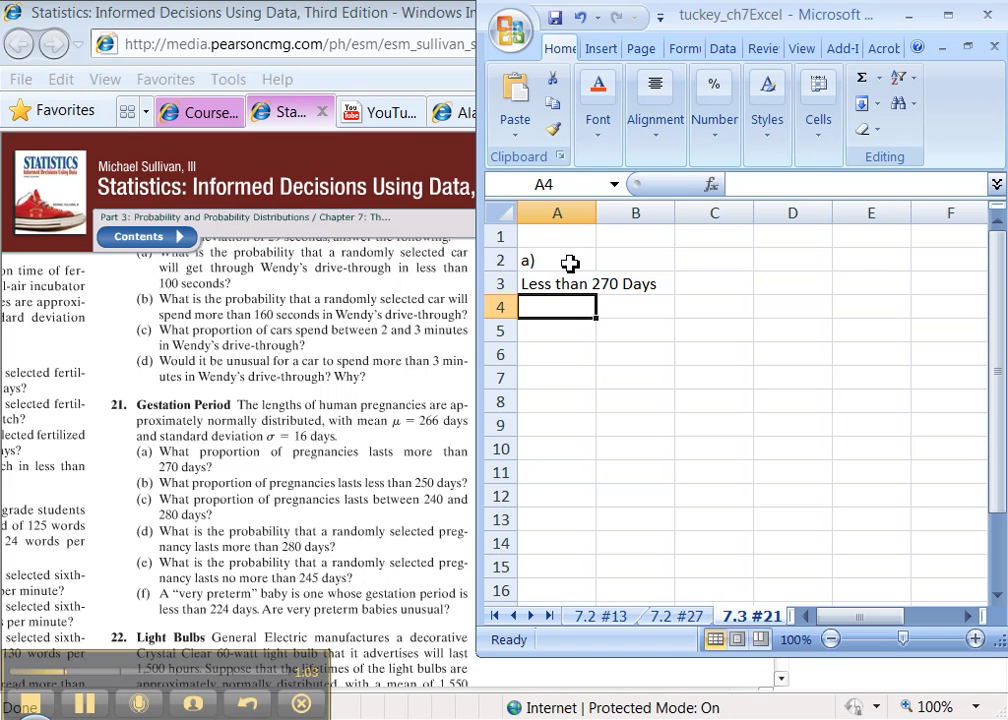
double_click(596, 214)
- Enter =NORMDIST(270,266,16,TRUE) in B3 and fit column B to its contents
left_click(702, 286)
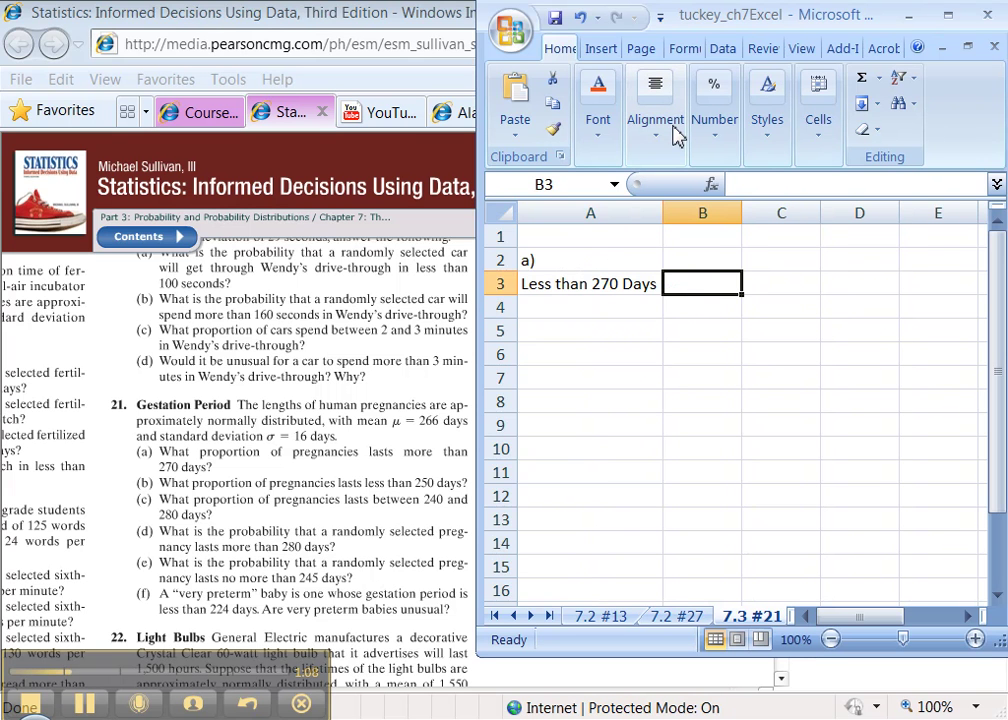
type("=NORM")
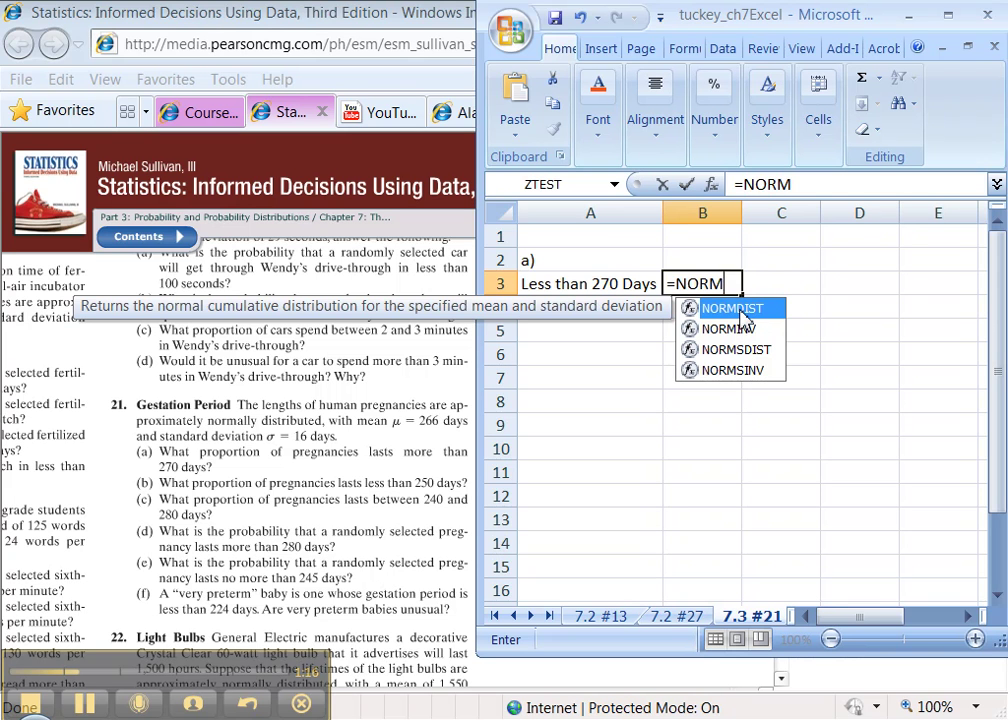
double_click(743, 310)
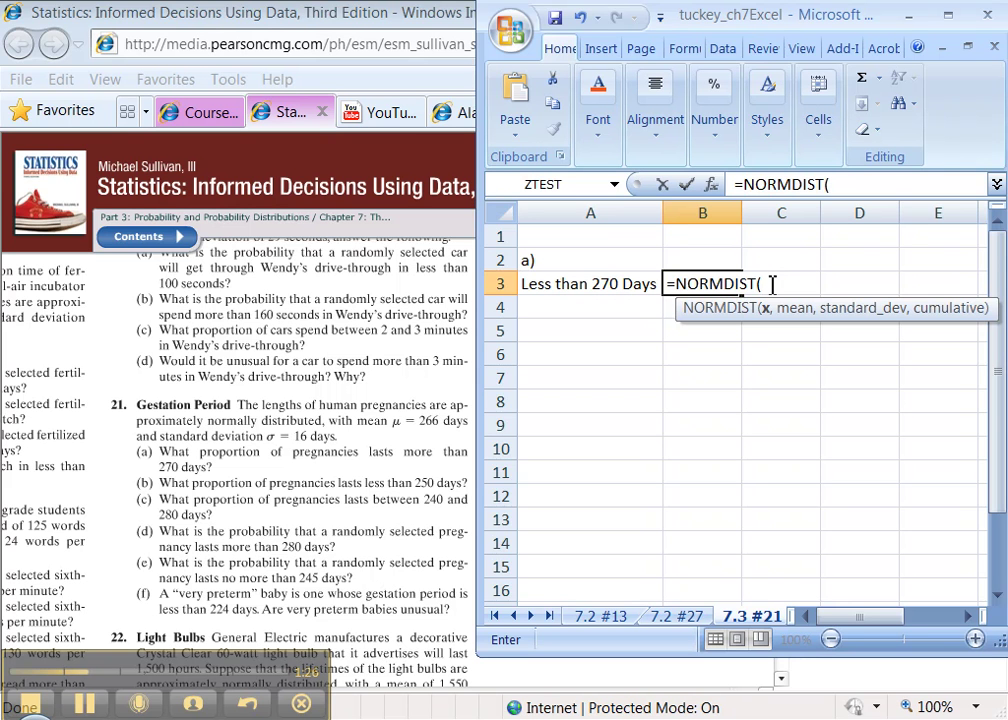
type("270,266")
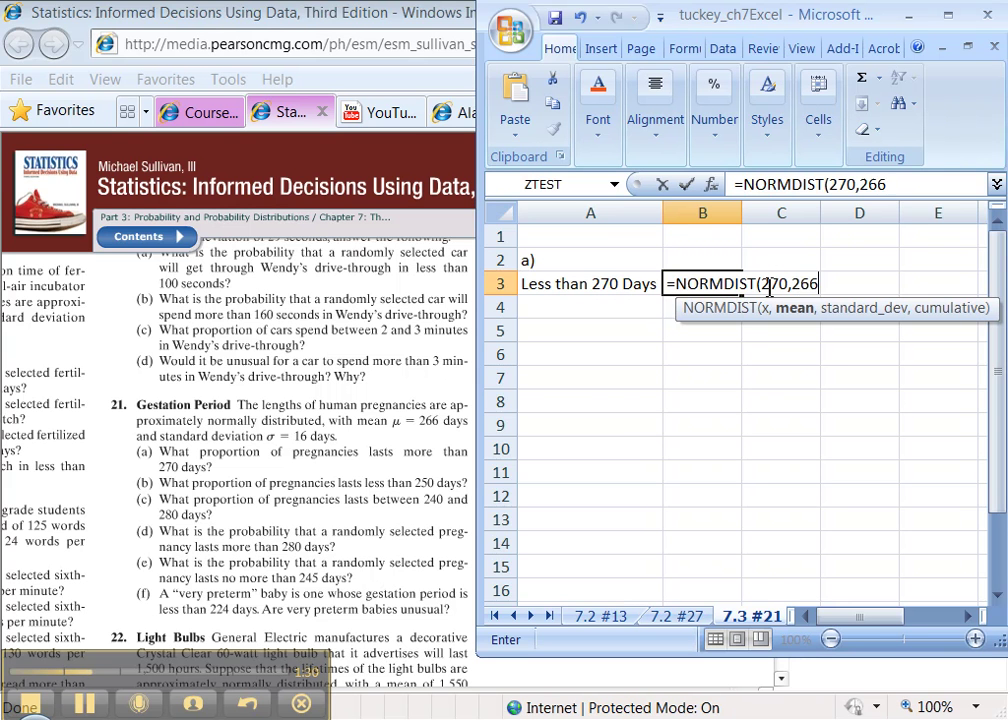
type(",16,TRUE)")
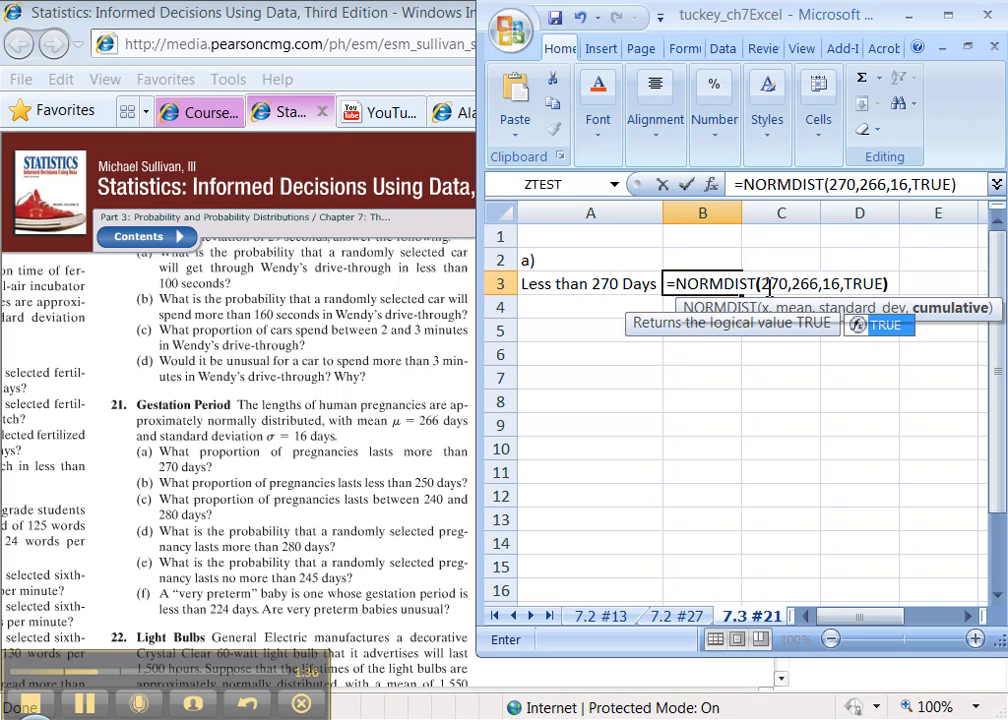
key("Return")
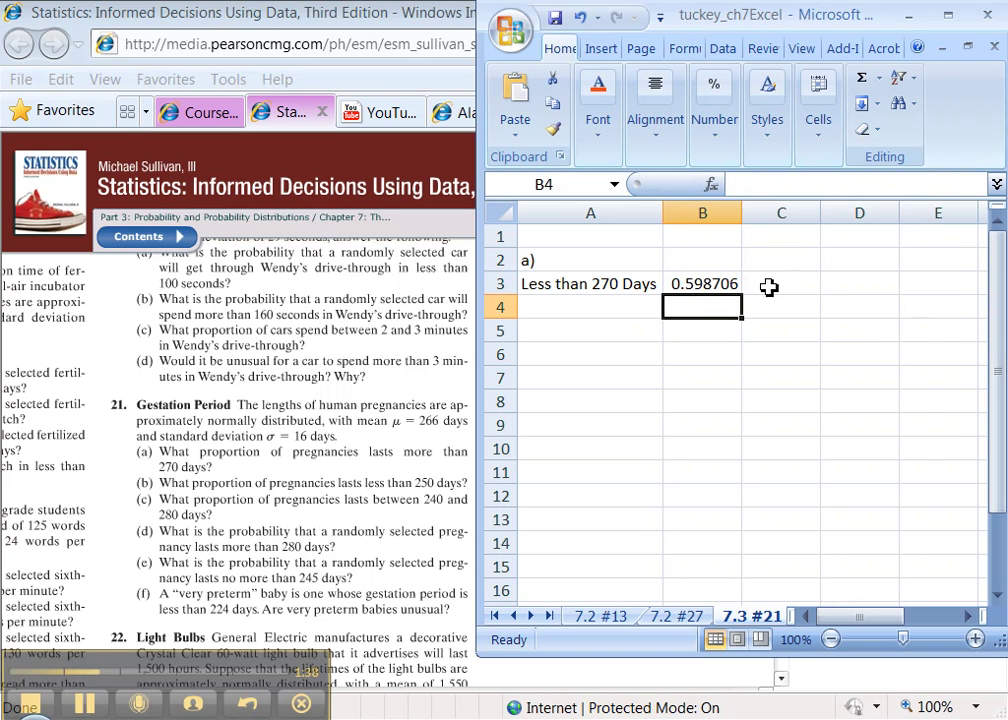
left_click(728, 282)
double_click(741, 213)
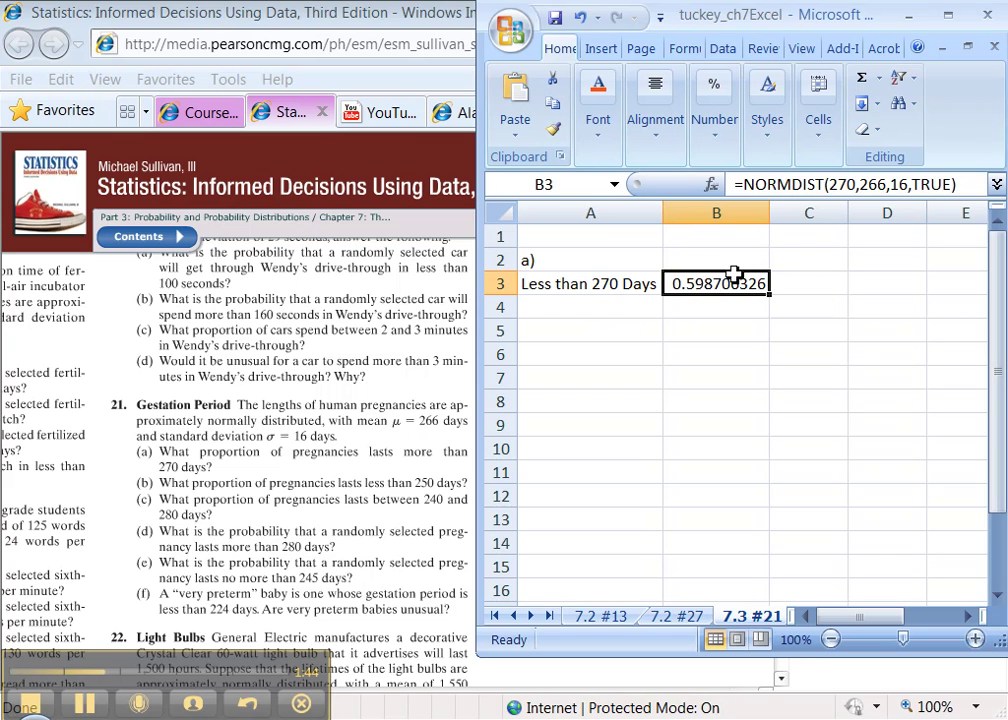
- Label A4 "More than 270" and compute the complement in B4 with =1-B3
left_click(612, 288)
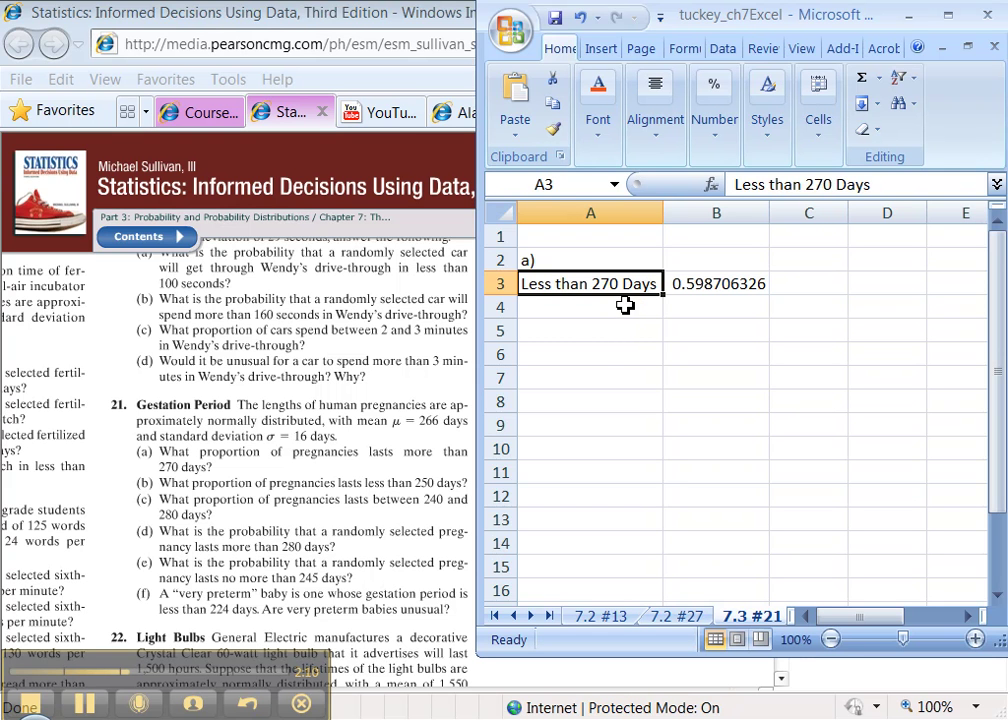
left_click(623, 307)
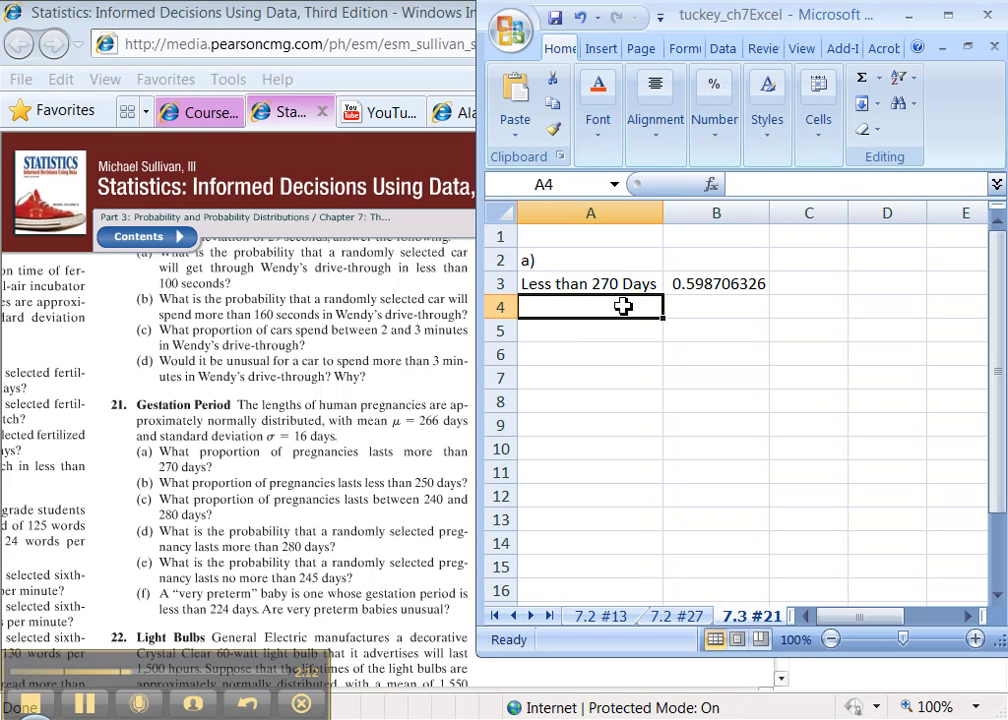
left_click(607, 285)
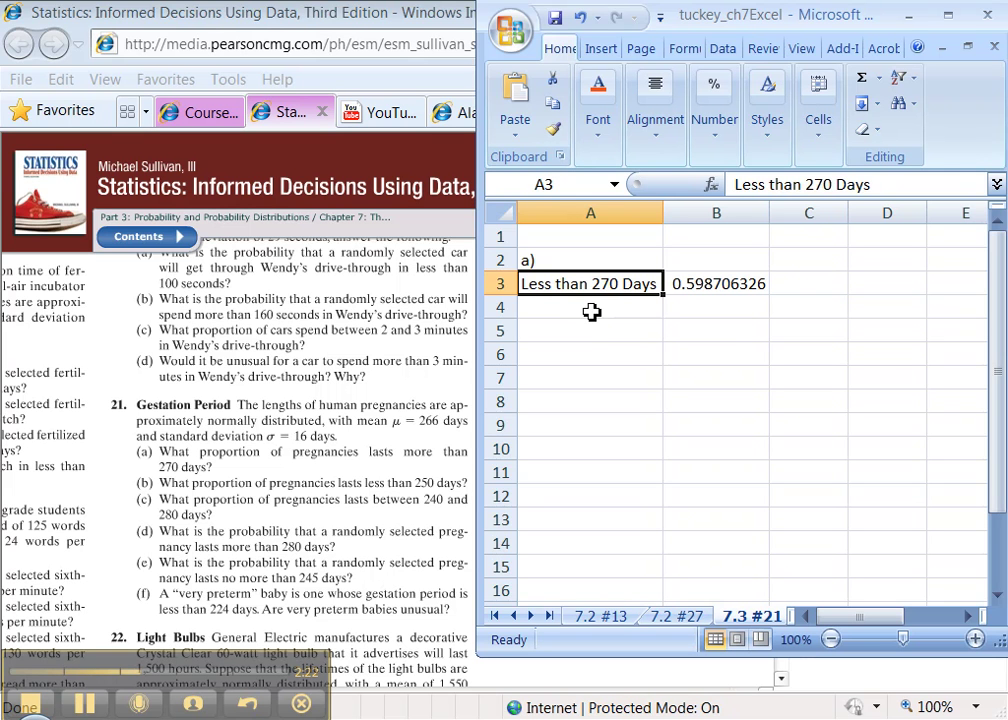
left_click(591, 310)
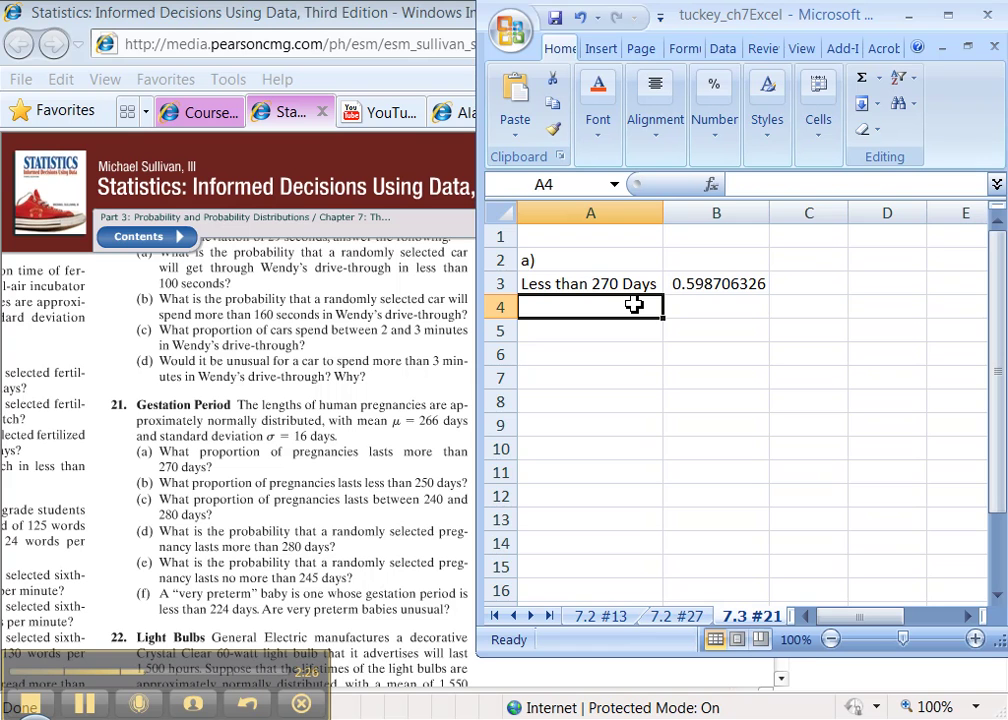
type("Mo")
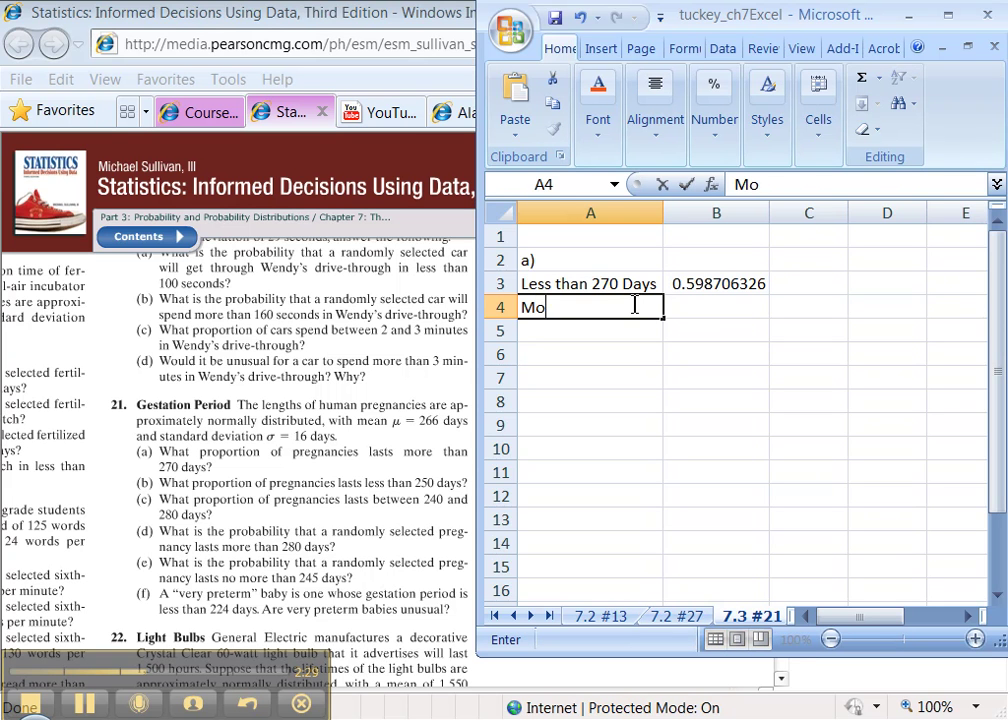
type("re than 270")
key("Tab")
type("=1-")
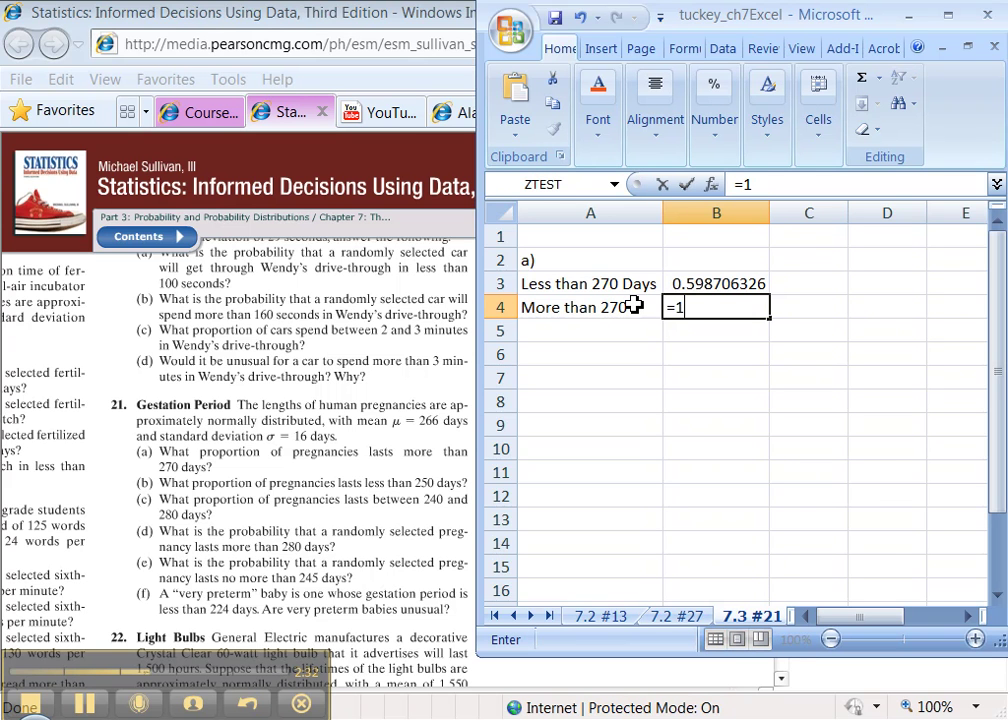
left_click(697, 284)
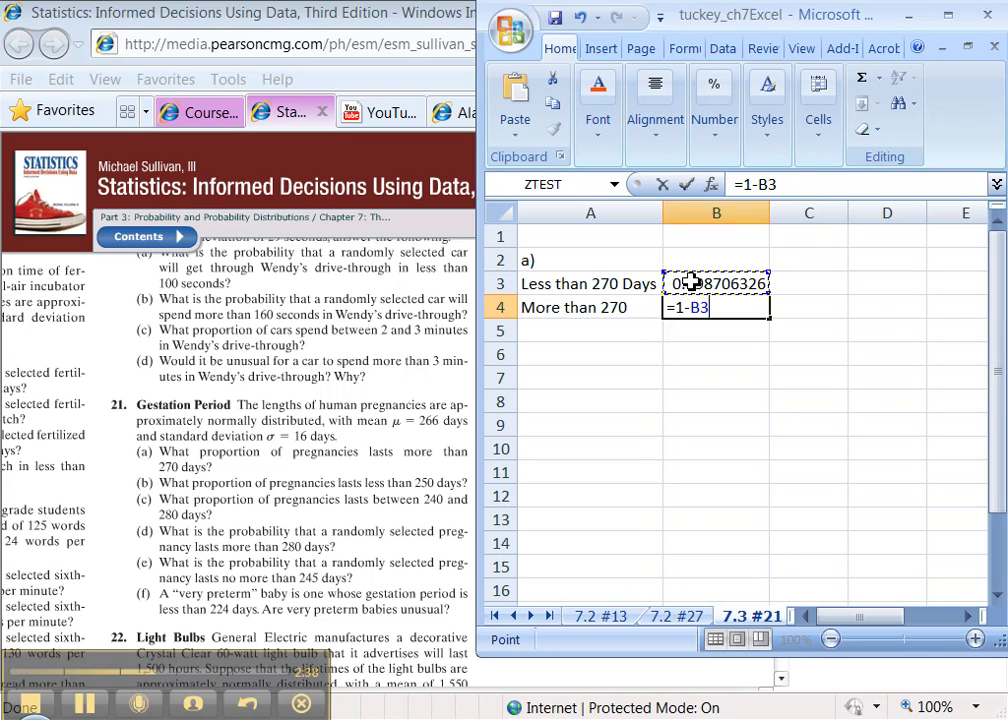
key("Return")
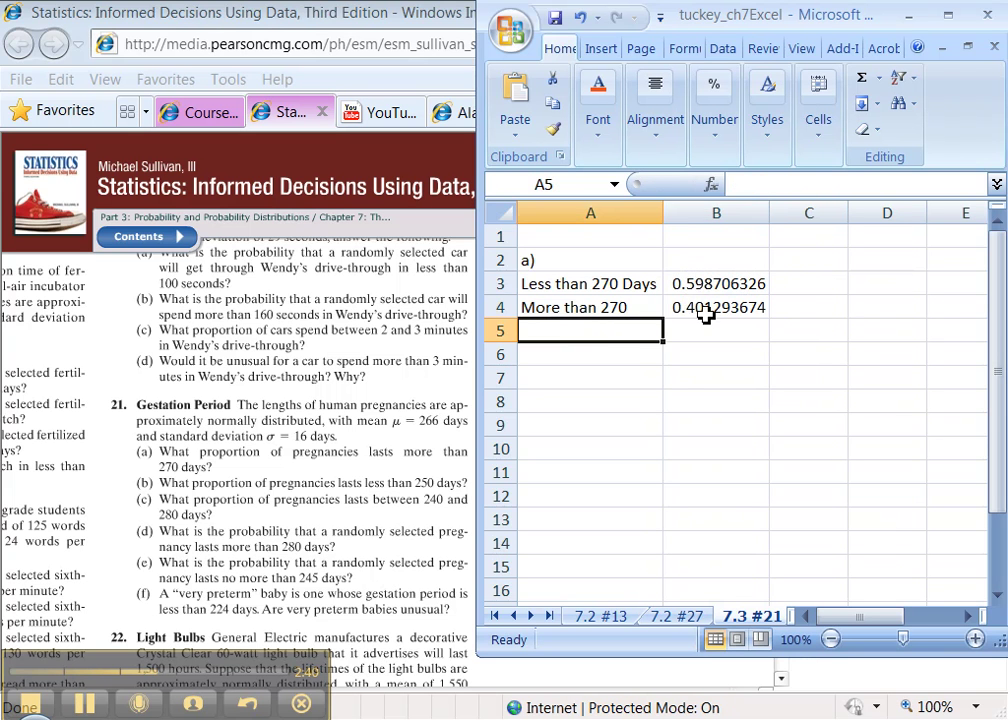
- Format the answer row A4:B4 as bold with a yellow fill
left_click(710, 314)
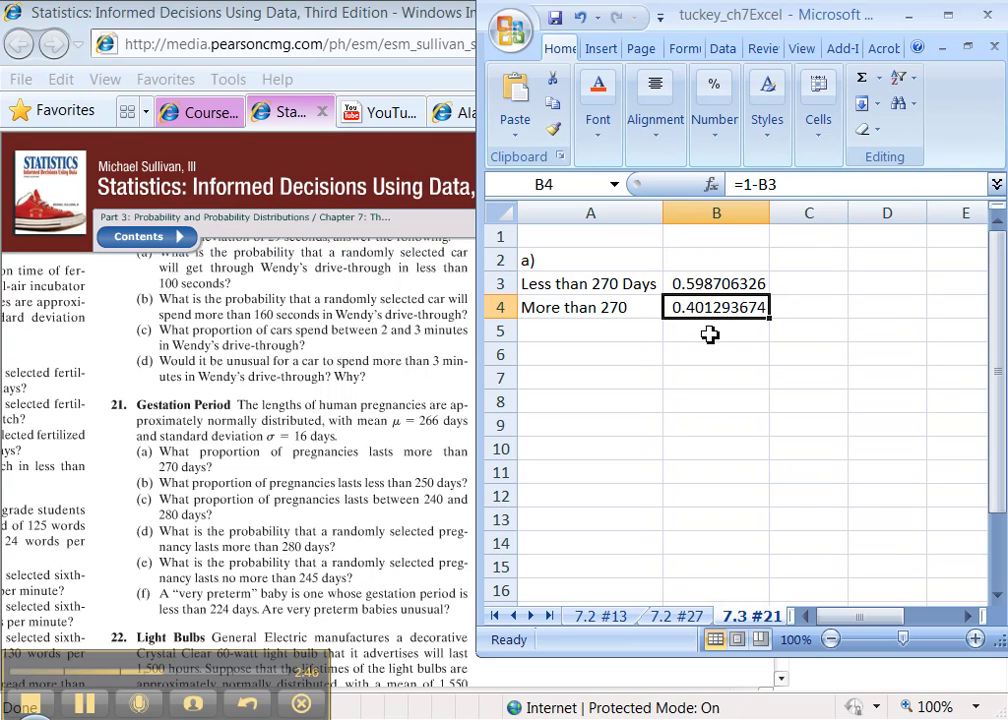
left_click_drag(632, 310, 724, 310)
key("ctrl+b")
left_click(509, 28)
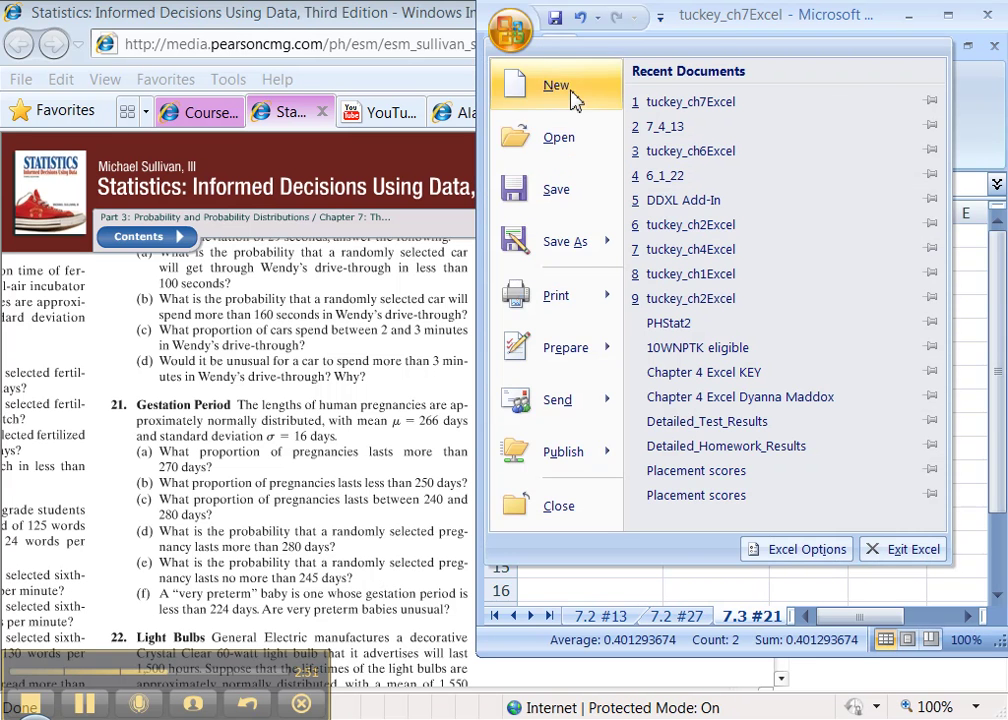
left_click(711, 17)
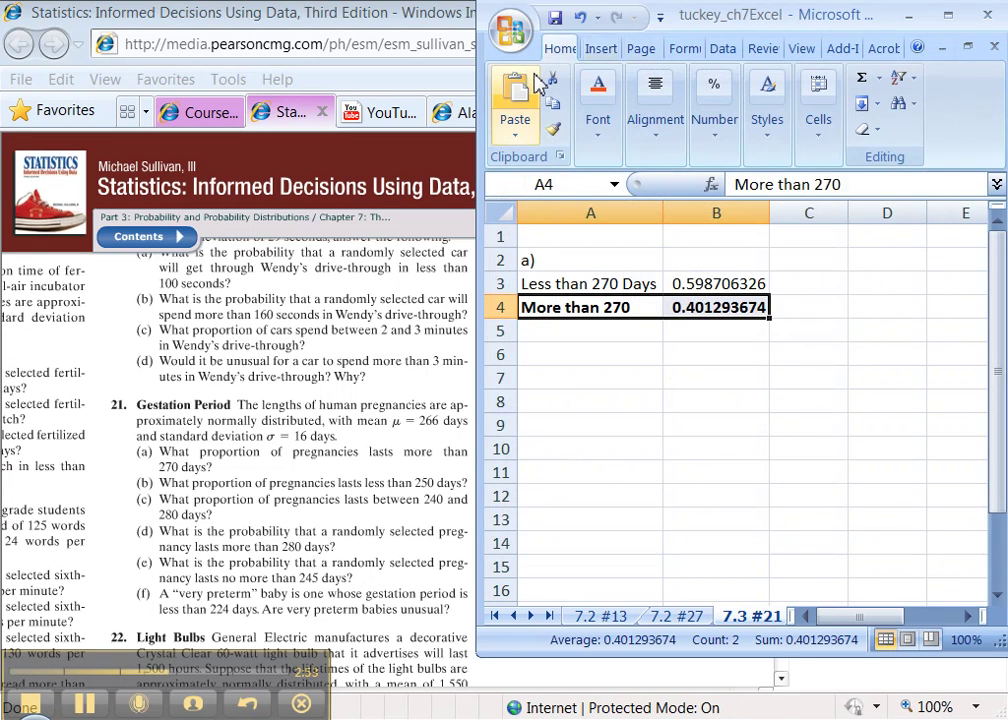
left_click(958, 22)
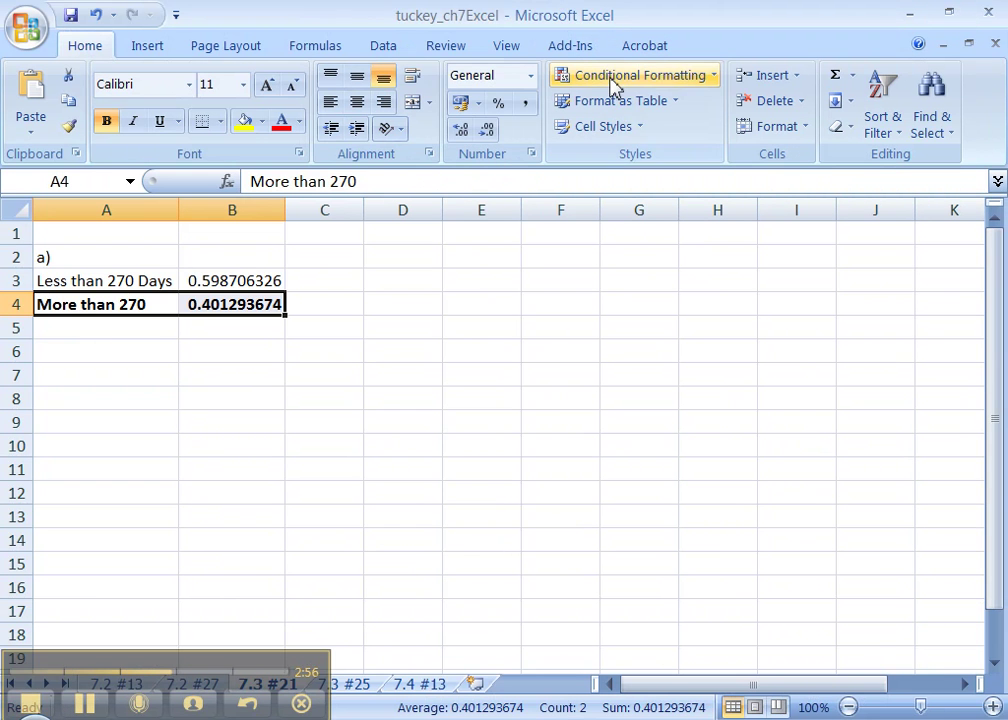
left_click(246, 121)
left_click(169, 350)
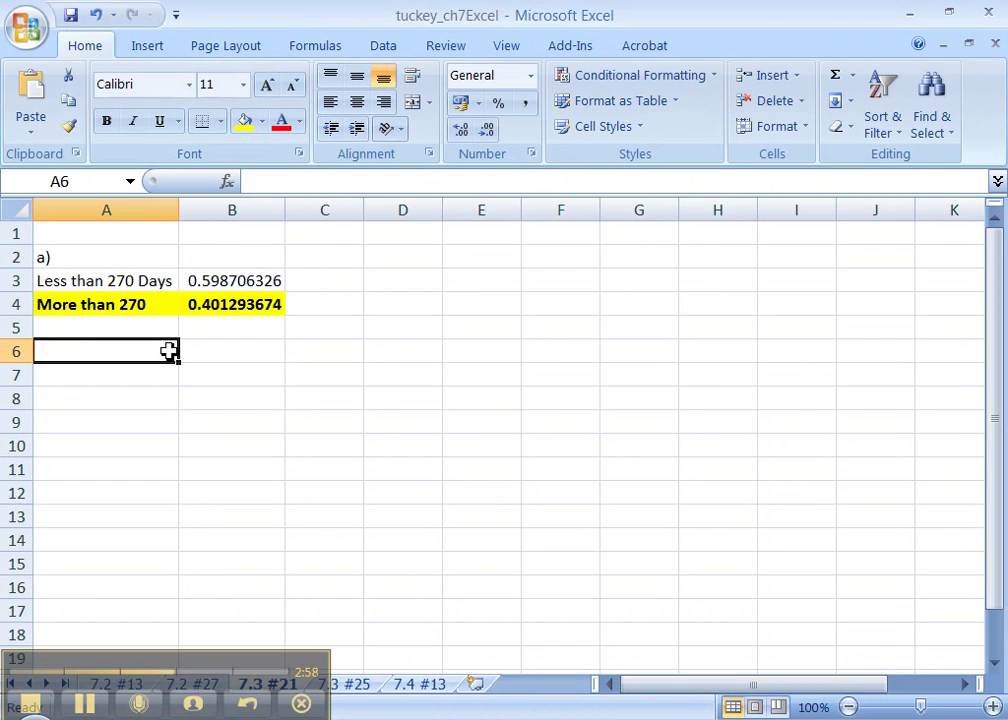
- Label A6 "More than 270" and enter the single-formula version =1-NORMDIST(270,266,16,TRUE) in B6
left_click(958, 22)
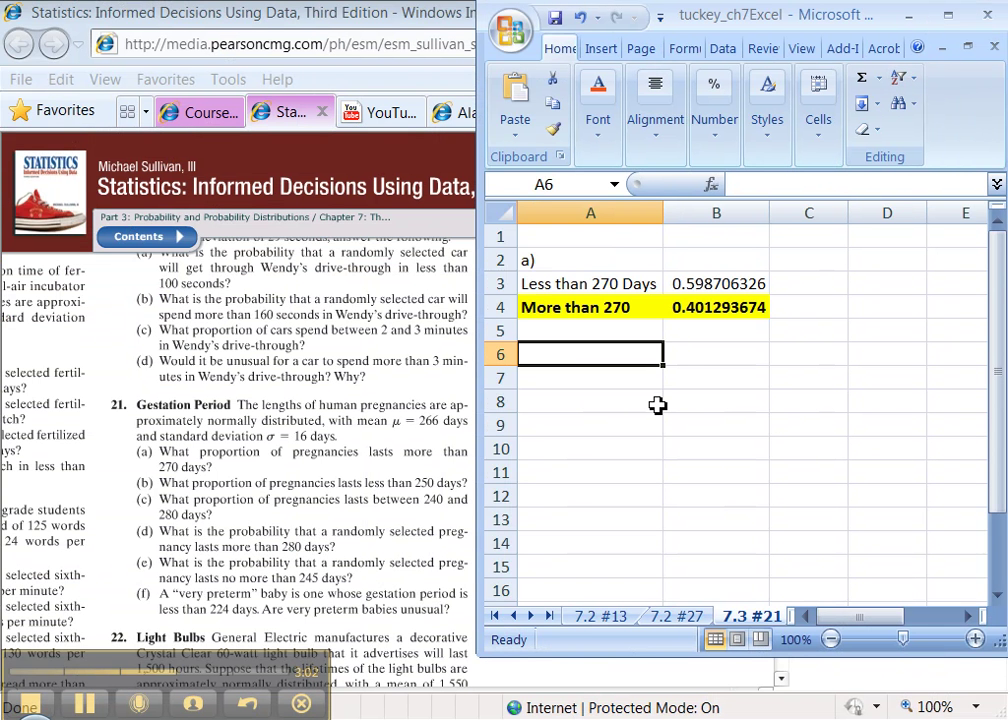
type("More")
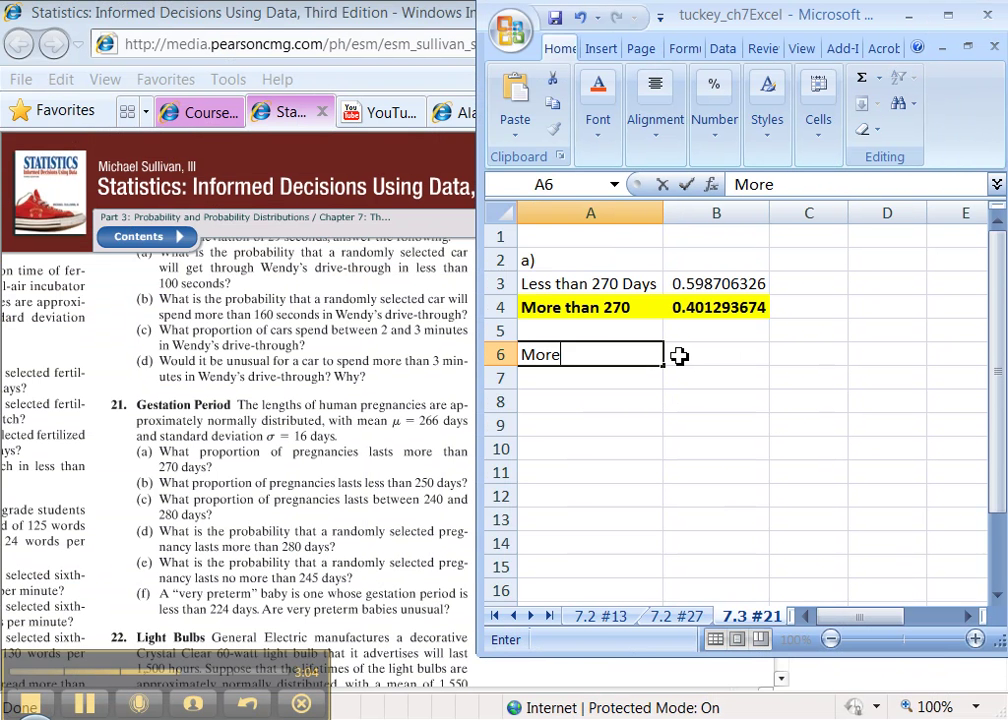
type(" than 270")
left_click(669, 366)
type("=1-N")
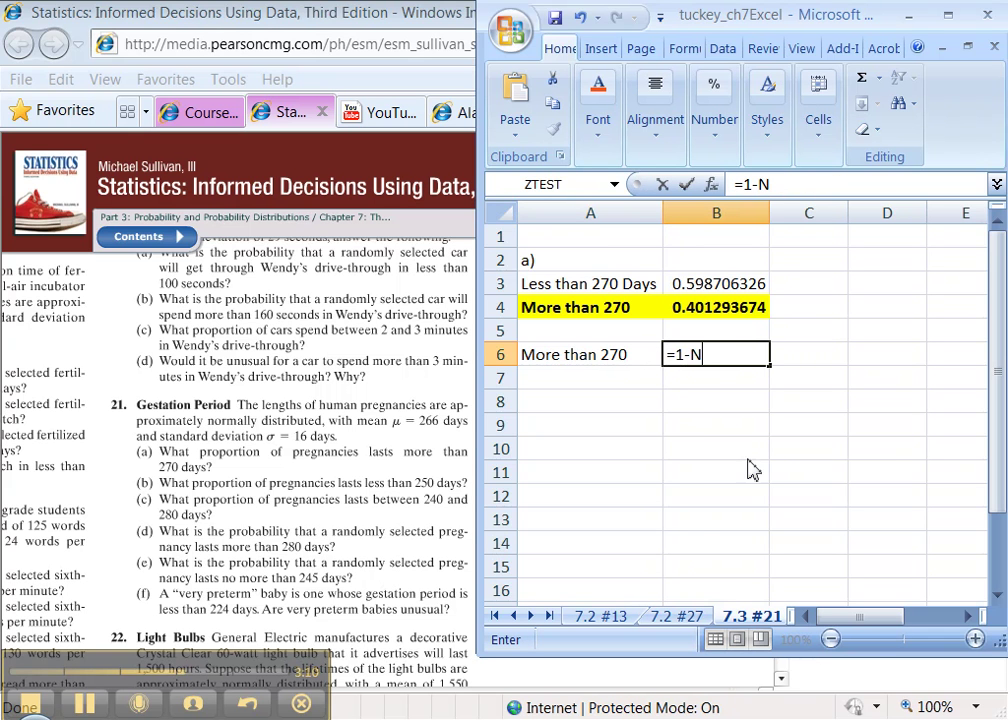
type("ORMDIST")
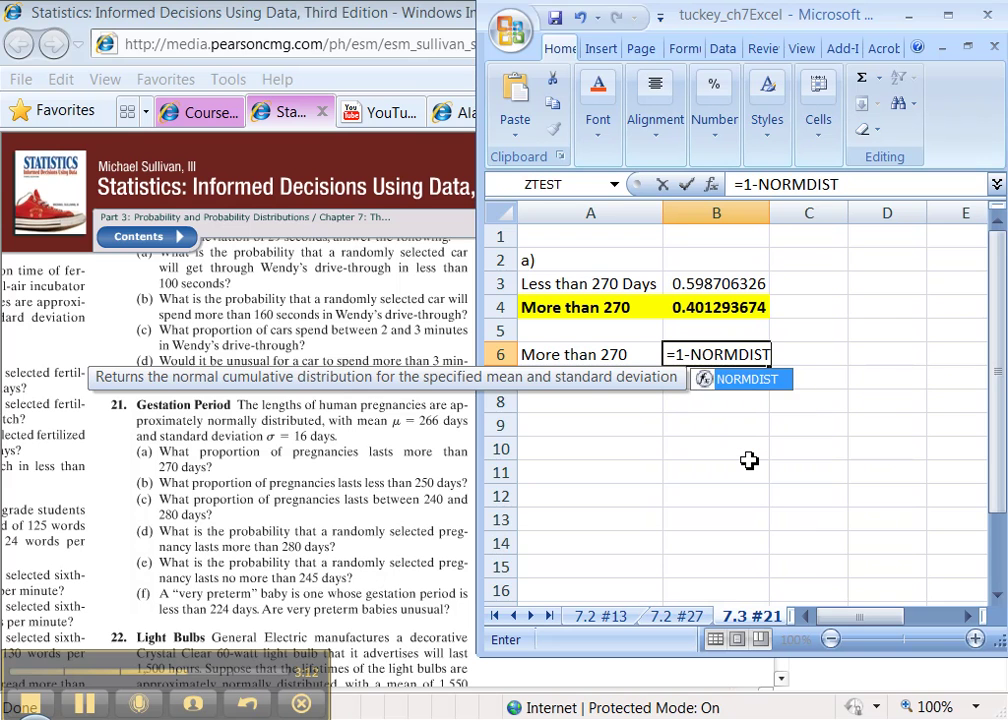
type("(270")
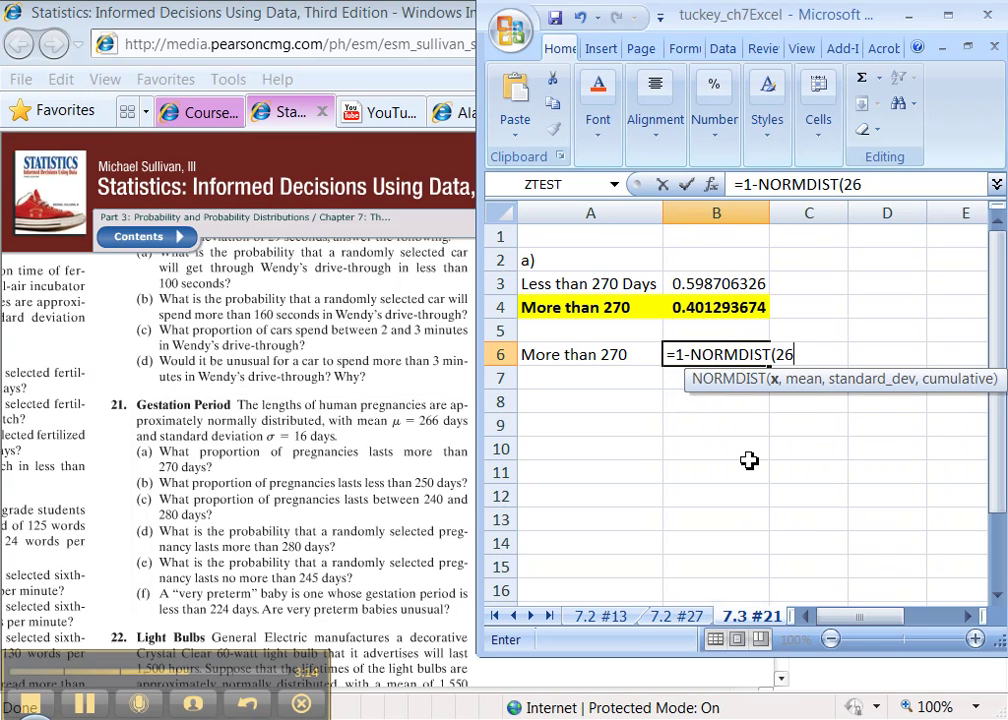
type(",266")
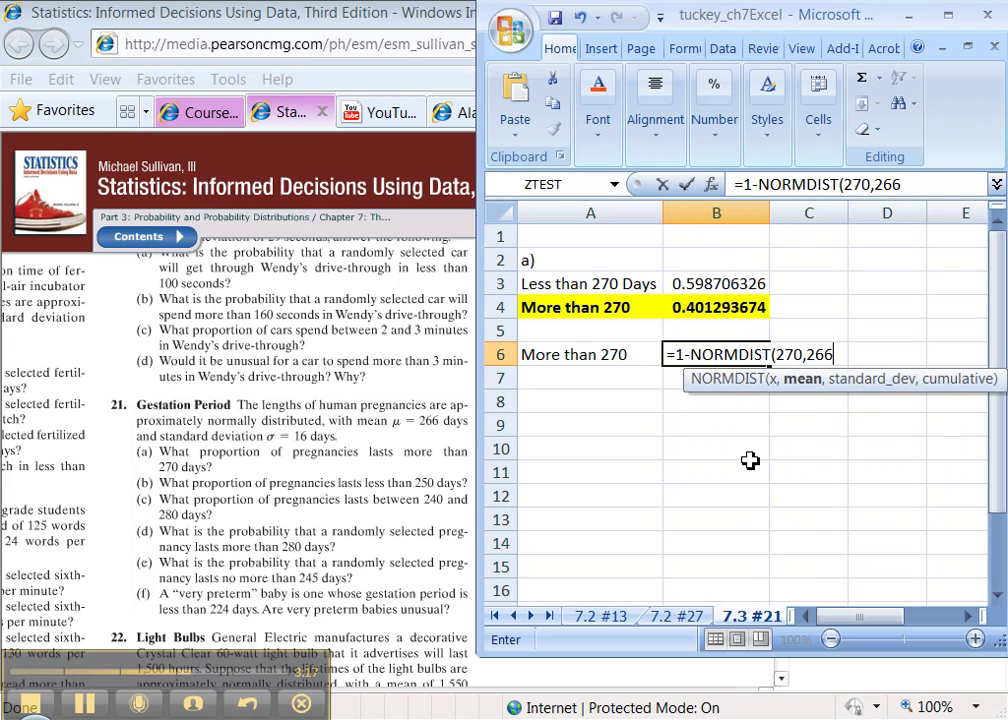
type(",16,")
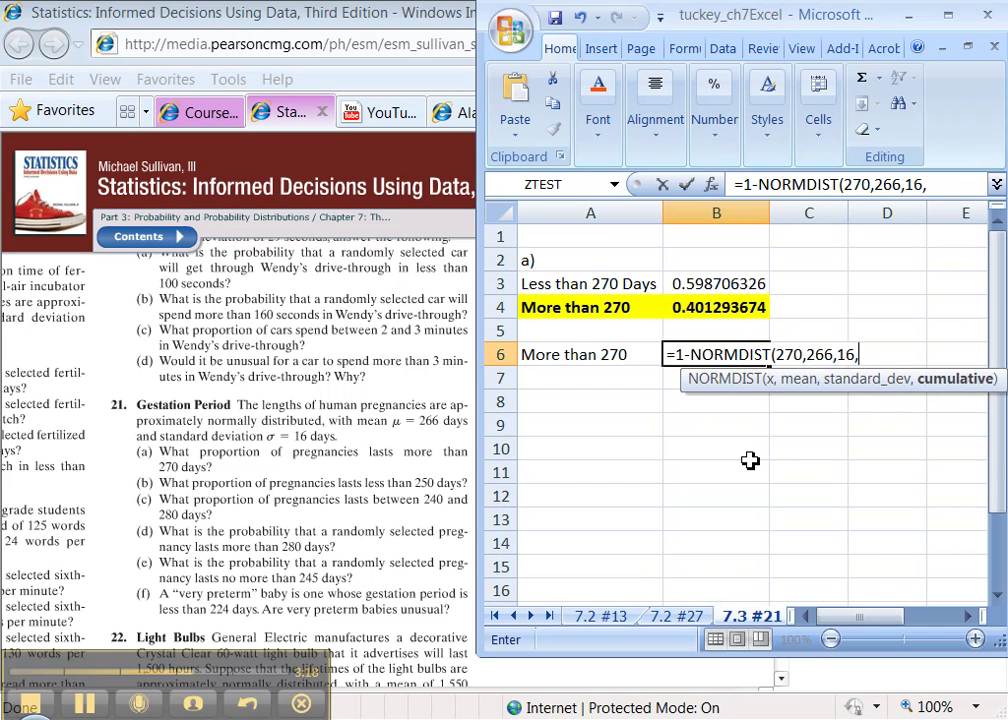
type("TRUE)")
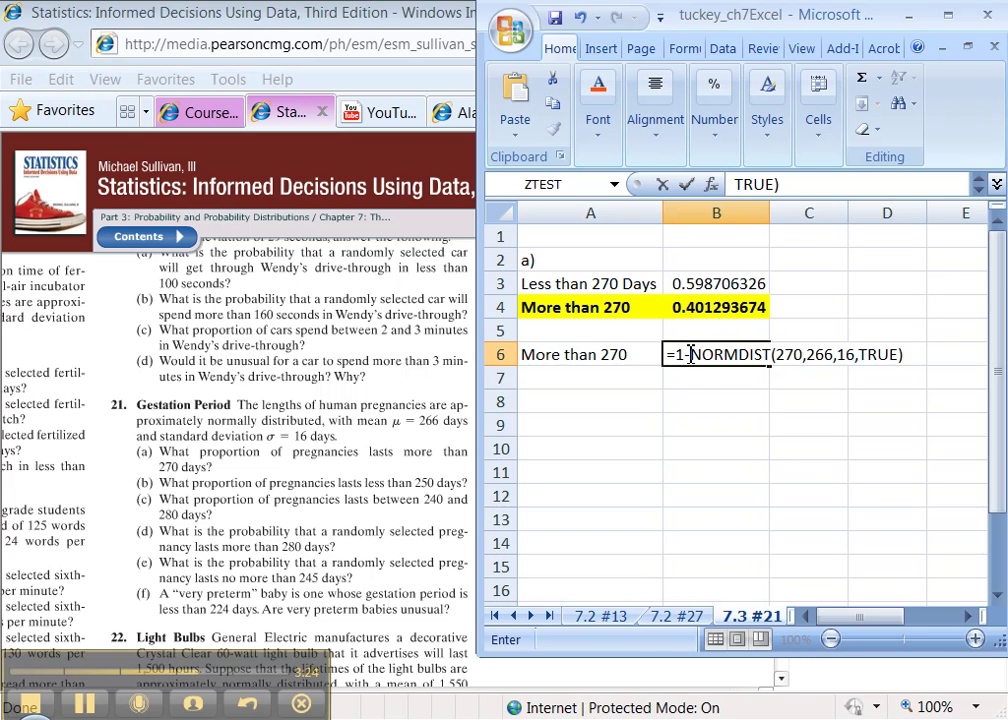
key("Return")
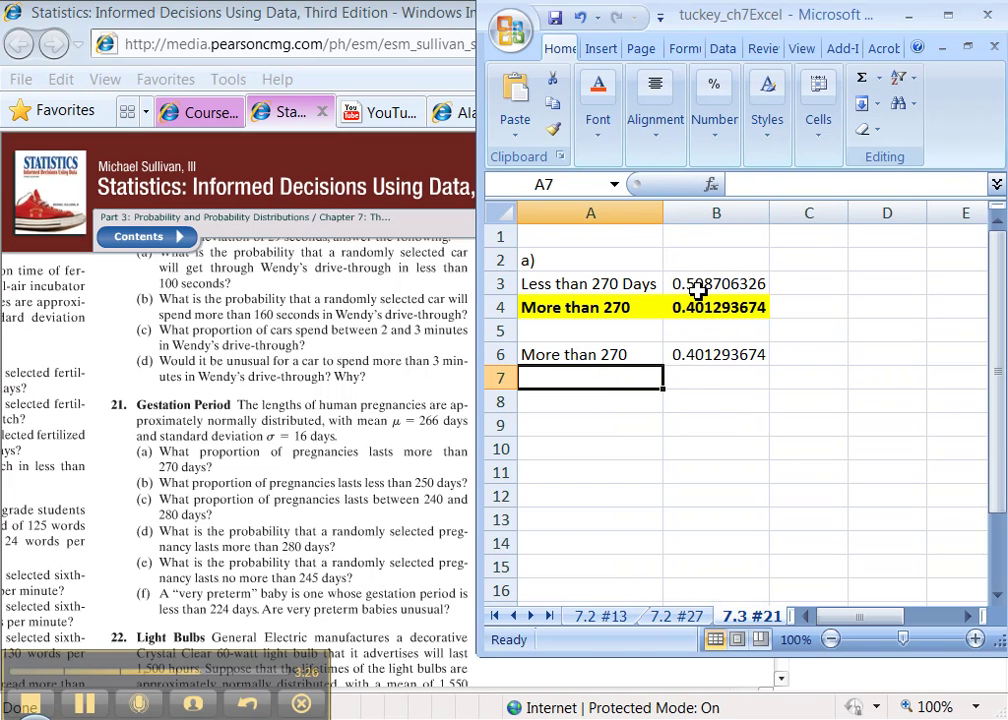
left_click(699, 286)
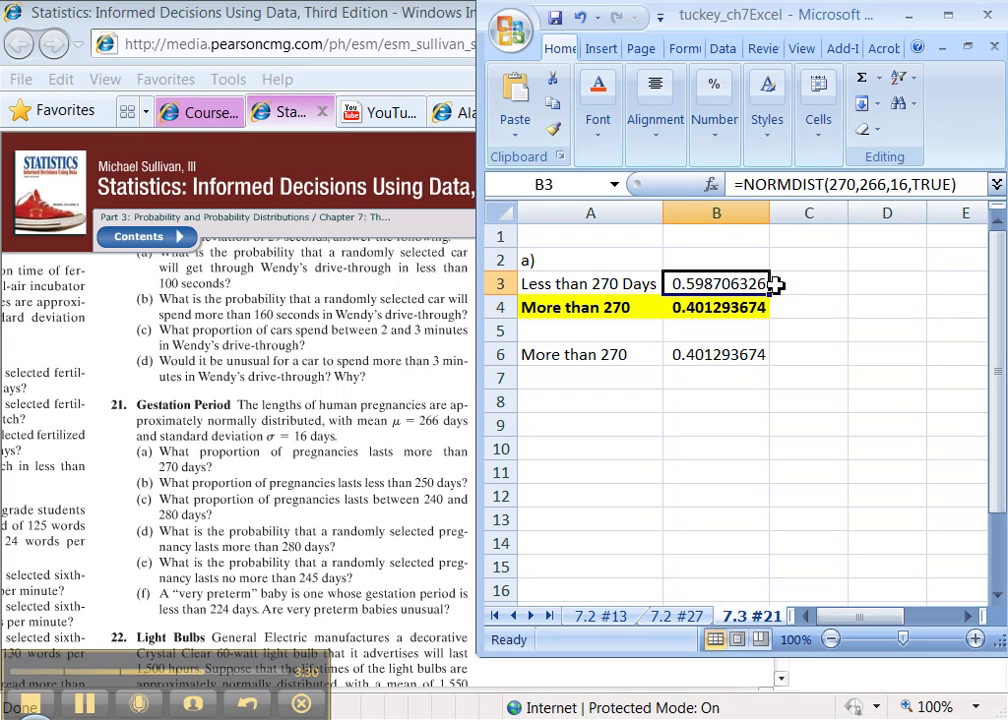
left_click(655, 284)
left_click_drag(655, 284, 686, 281)
left_click_drag(641, 315, 712, 310)
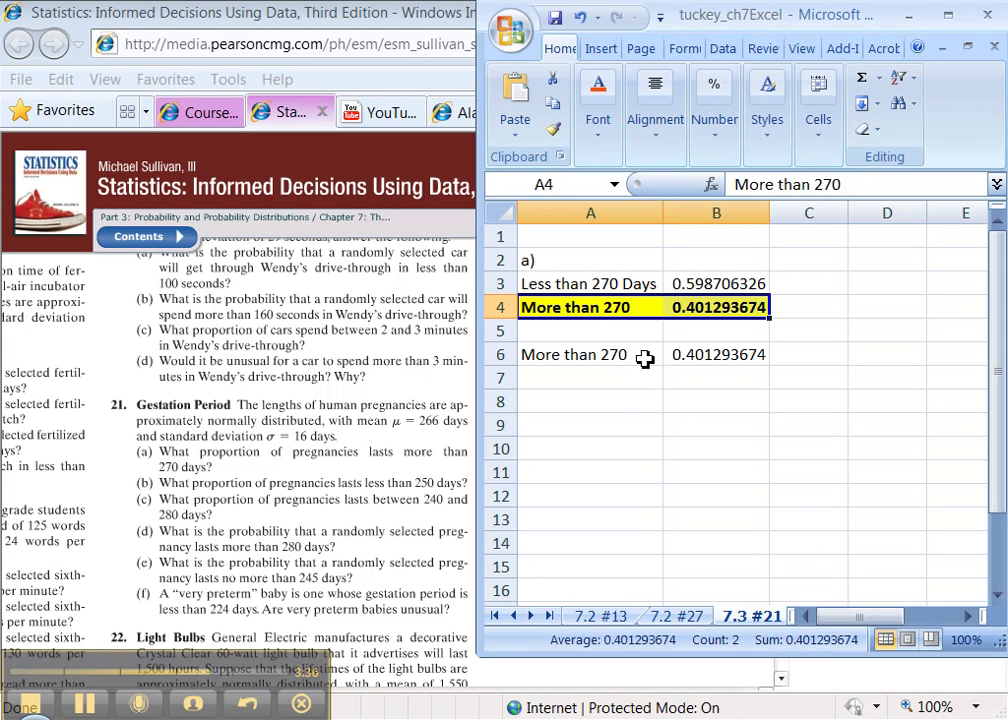
- Start part b by entering "b)" in A9 and the label "Less than 250" in A10
left_click(603, 423)
type("b")
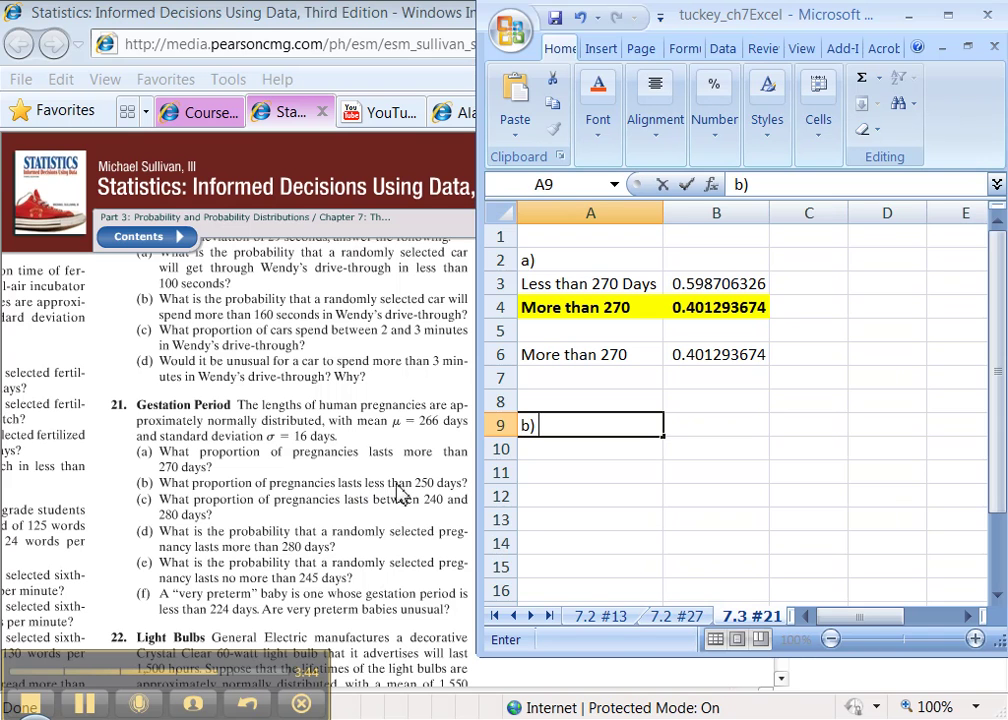
key("Return")
type("Less than 250")
key("Tab")
- Enter =NORMDIST(250,266,16,TRUE) in B10 to compute the probability of less than 250 days
type("=")
type("NROM")
key("BackSpace")
key("BackSpace")
key("BackSpace")
type("ORMDIST")
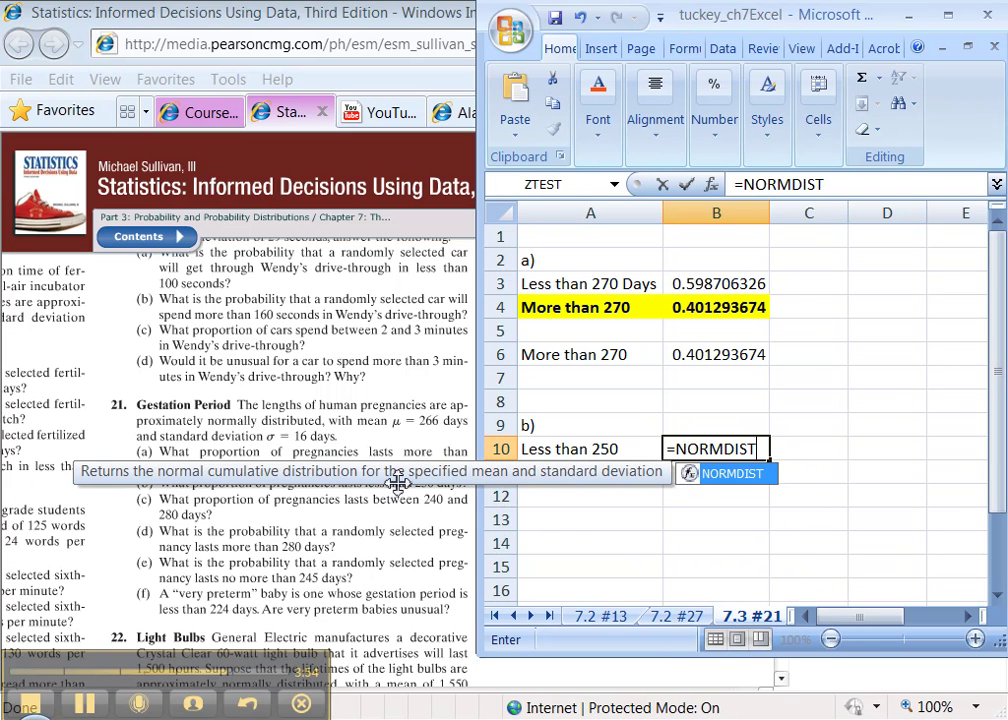
type("(")
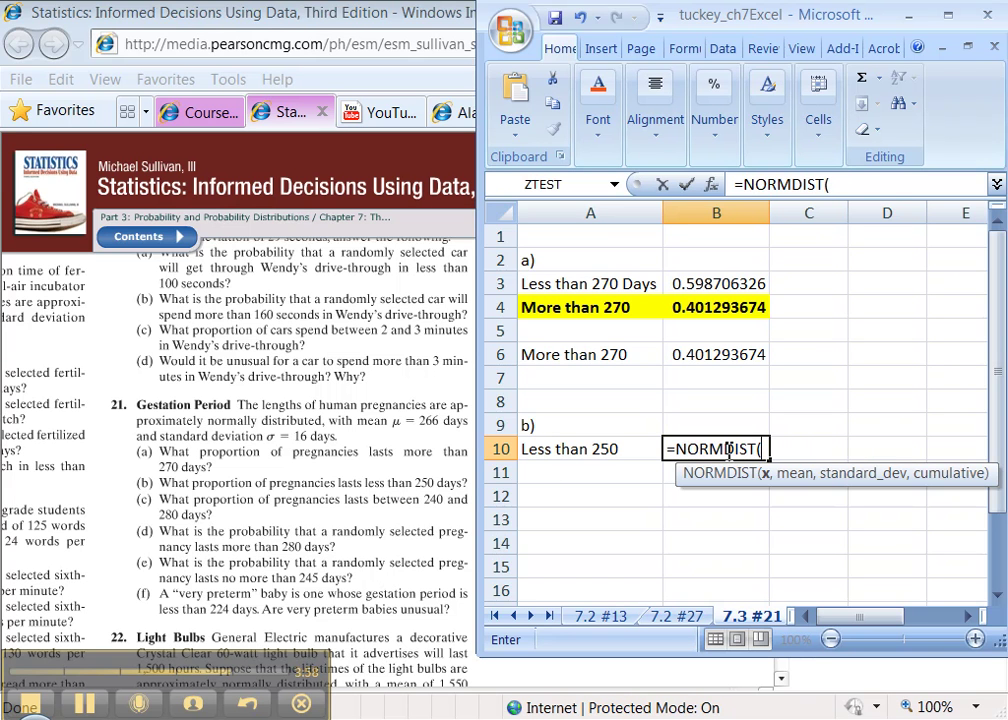
type("250,")
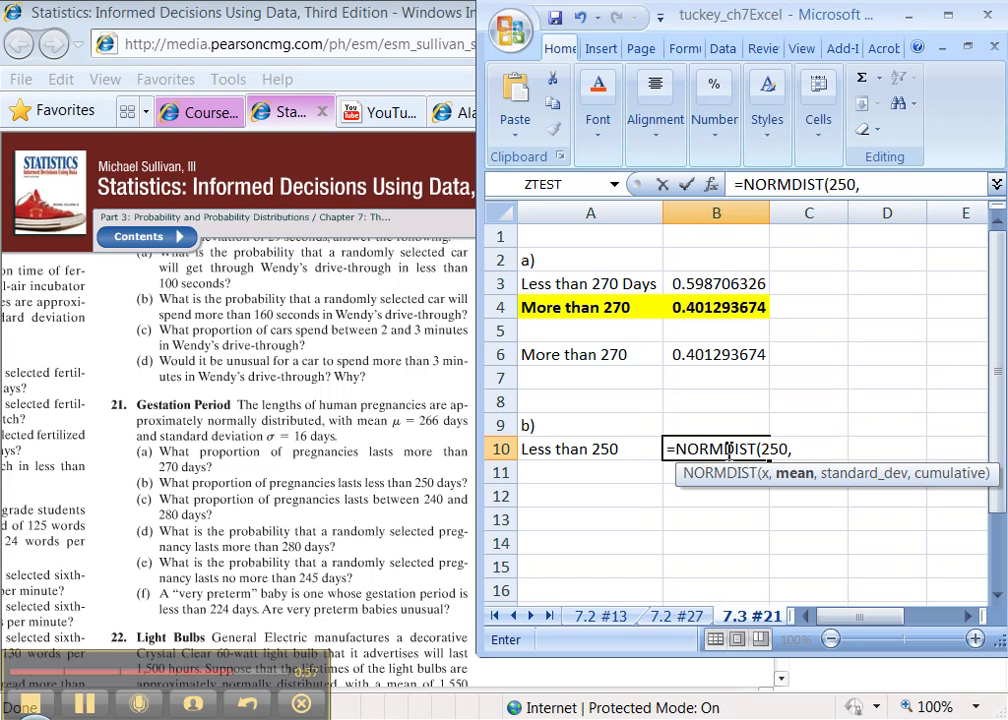
type("266,")
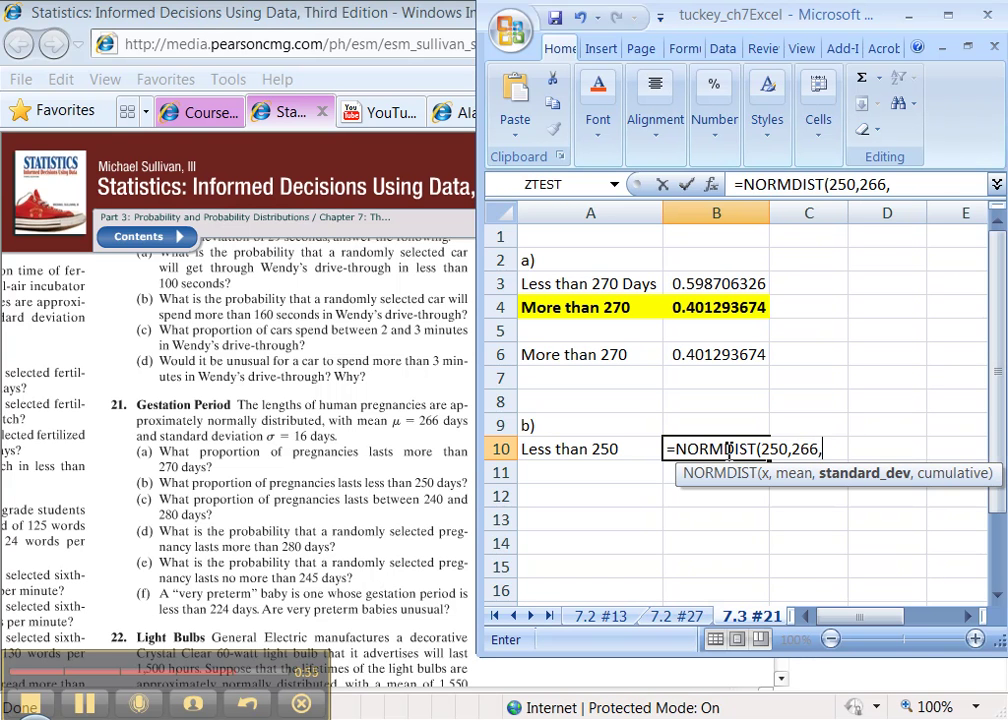
type("16,true)")
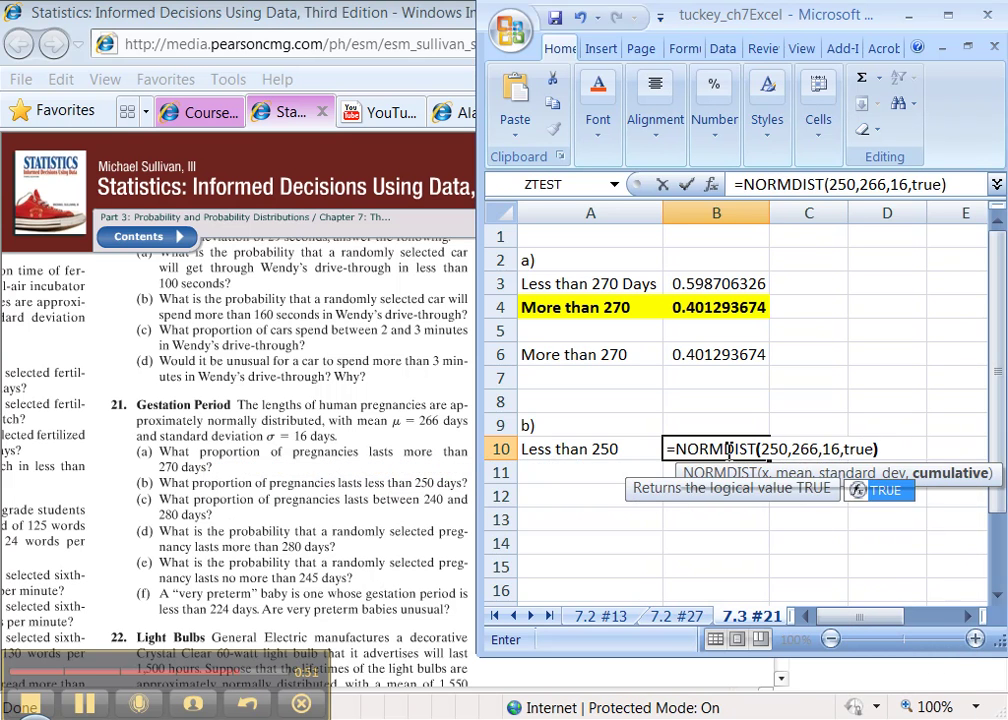
key("Return")
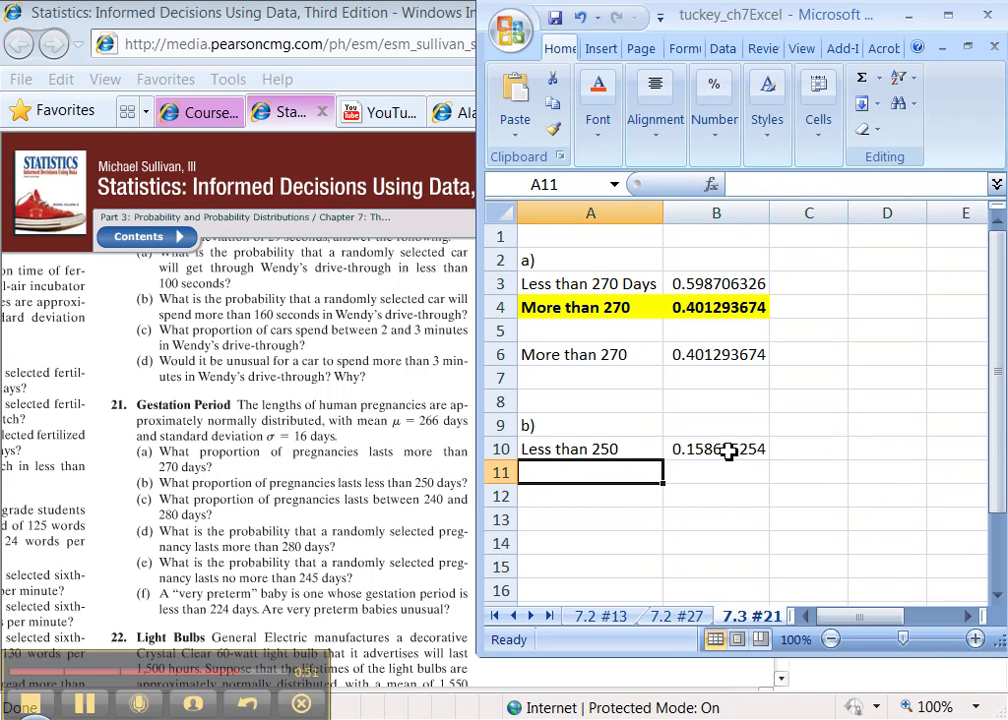
- Format the part b answer row A10:B10 as bold with a yellow fill
left_click_drag(723, 451, 632, 448)
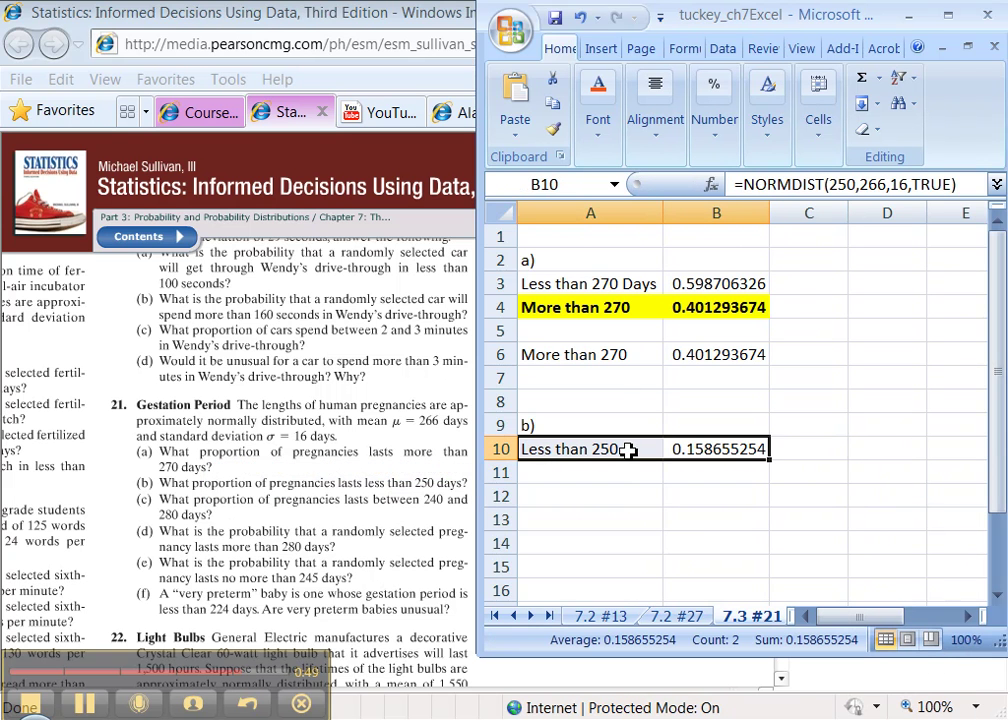
key("ctrl+b")
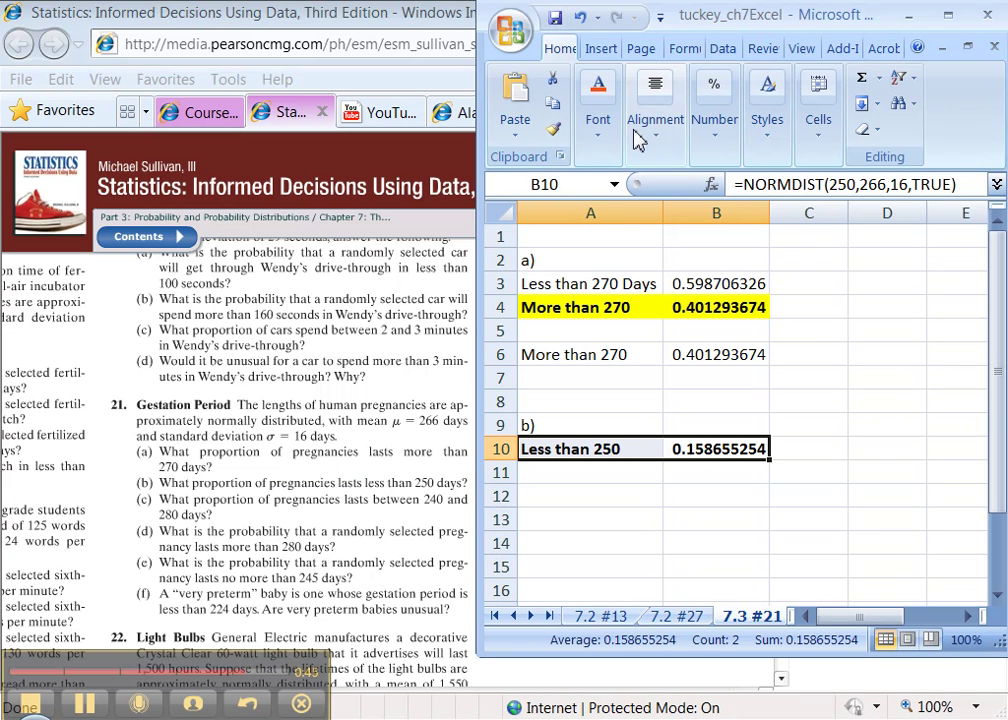
left_click(601, 131)
left_click(729, 228)
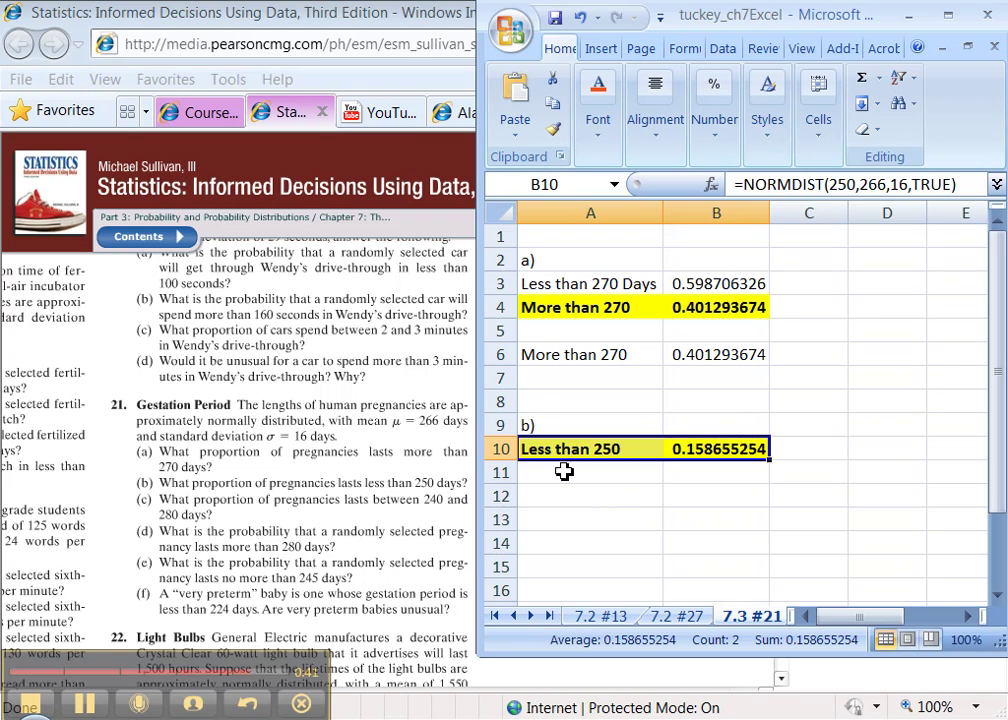
left_click(596, 515)
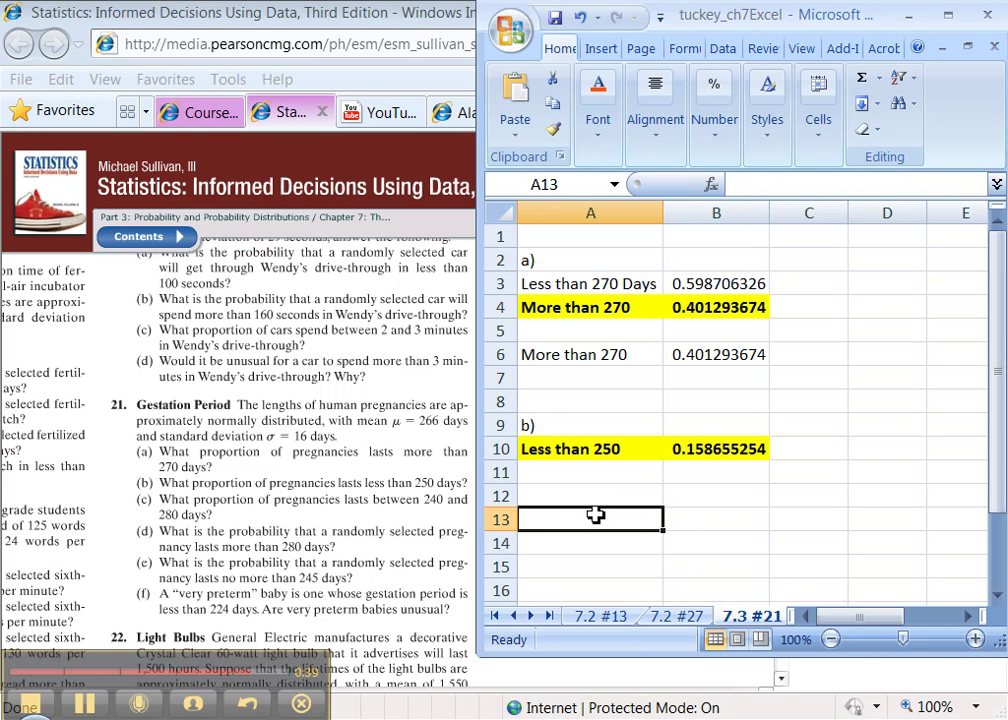